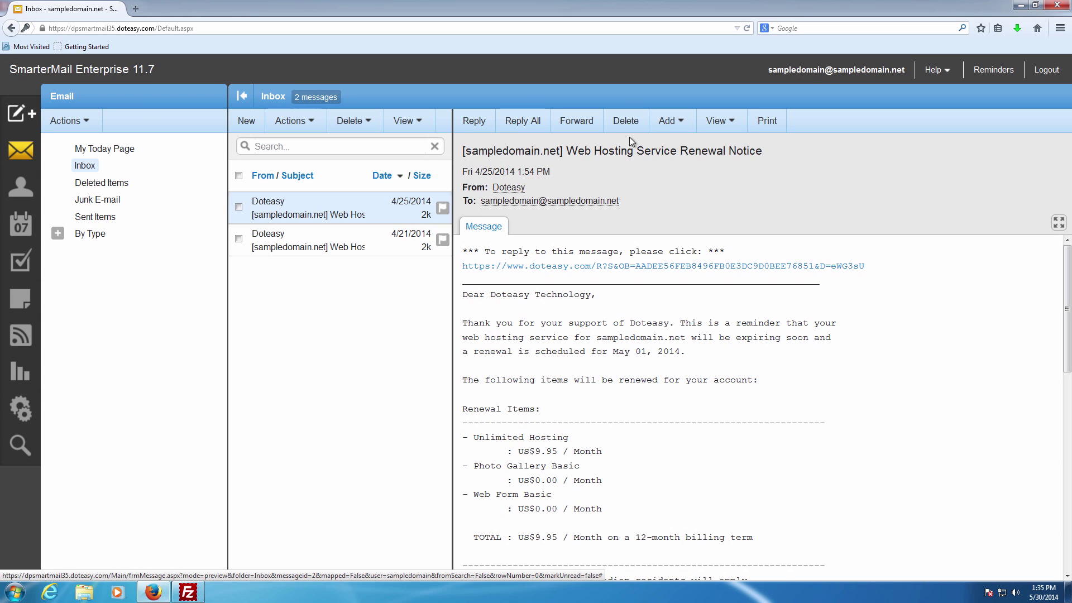
# Step: View the two renewal notice messages in the inbox and check the Add and View options for an open message
pyautogui.click(371, 249)
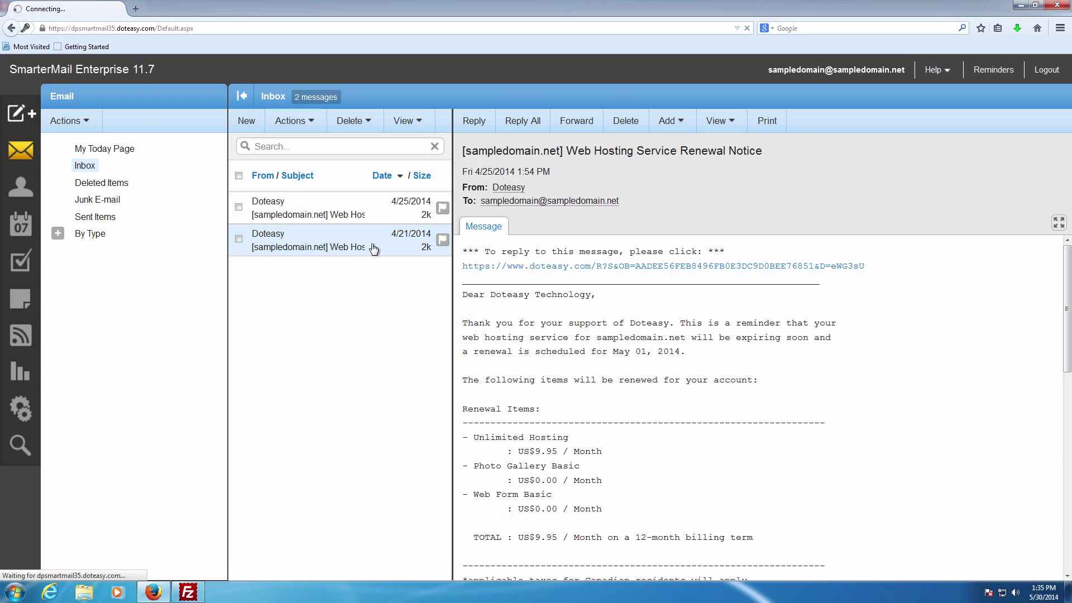
pyautogui.click(334, 214)
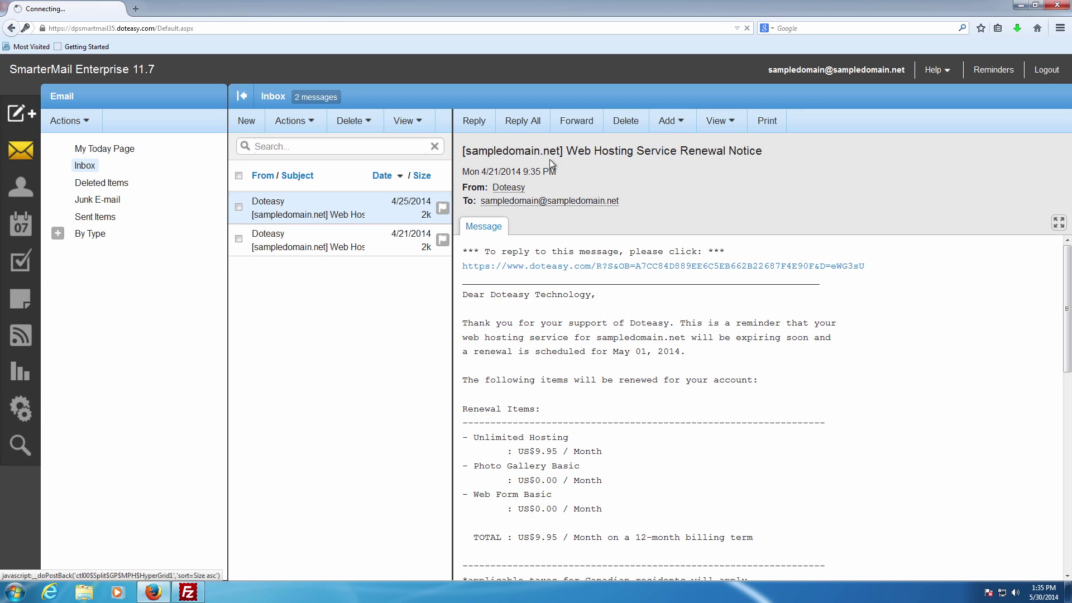
pyautogui.click(669, 121)
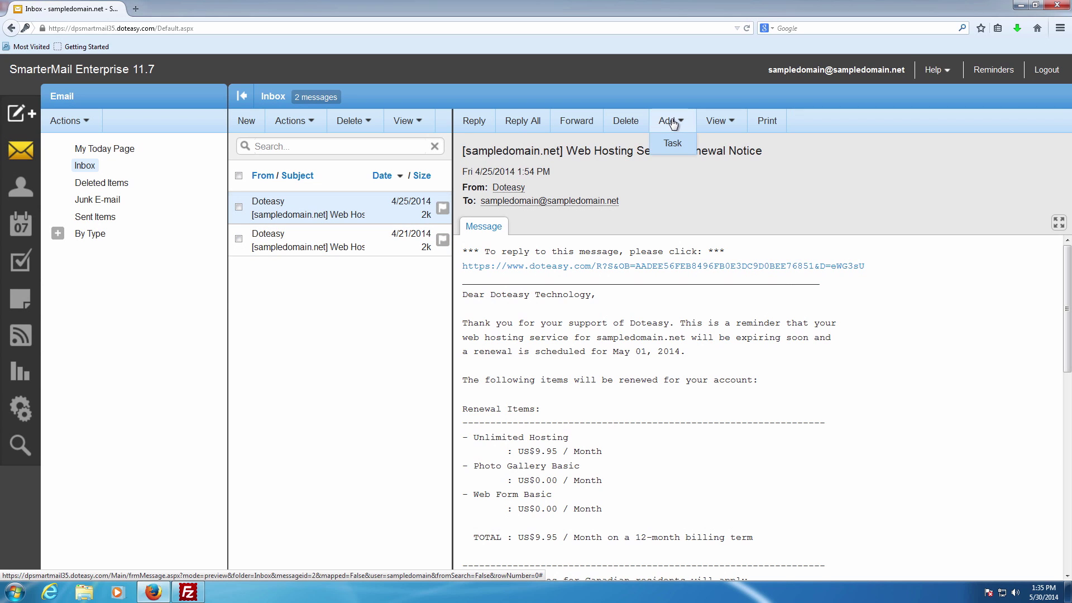
pyautogui.click(716, 120)
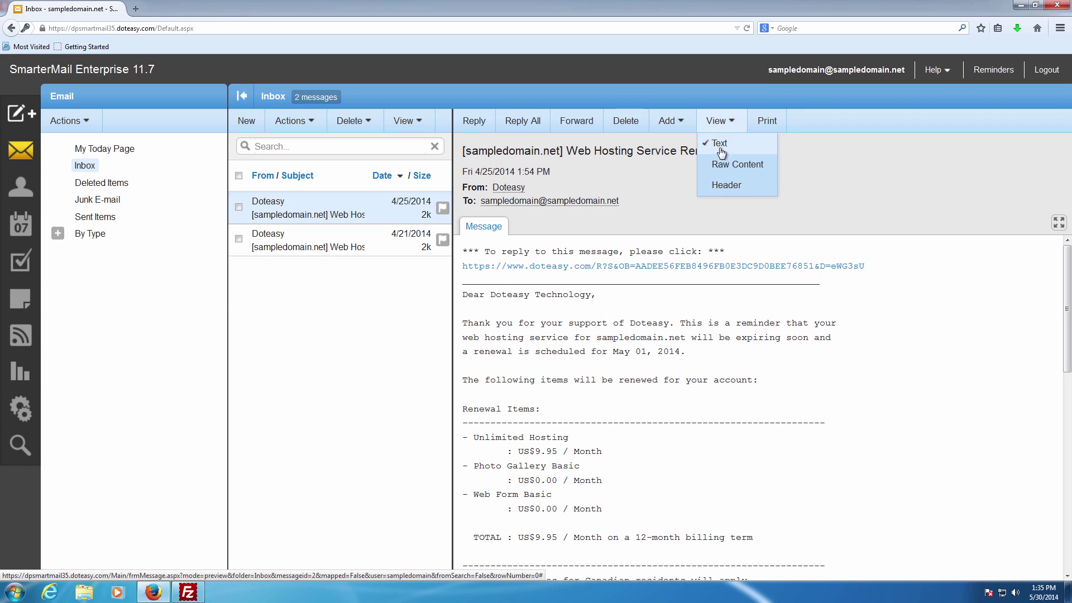
pyautogui.click(630, 170)
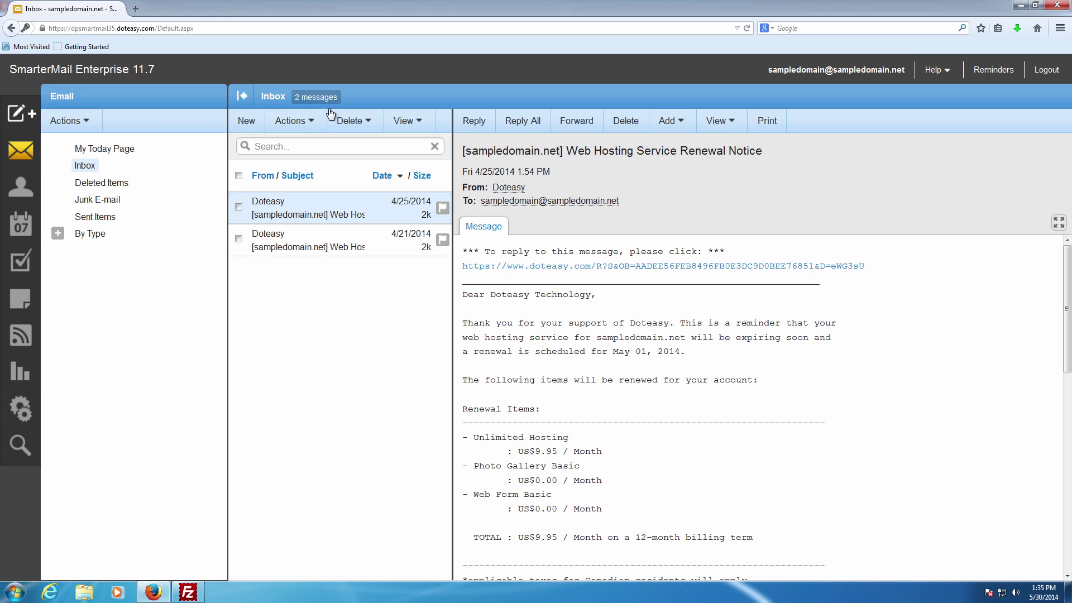
# Step: Select all inbox messages, review the available bulk actions and delete options, and clear the selection
pyautogui.click(296, 121)
pyautogui.moveTo(322, 148)
pyautogui.click(239, 176)
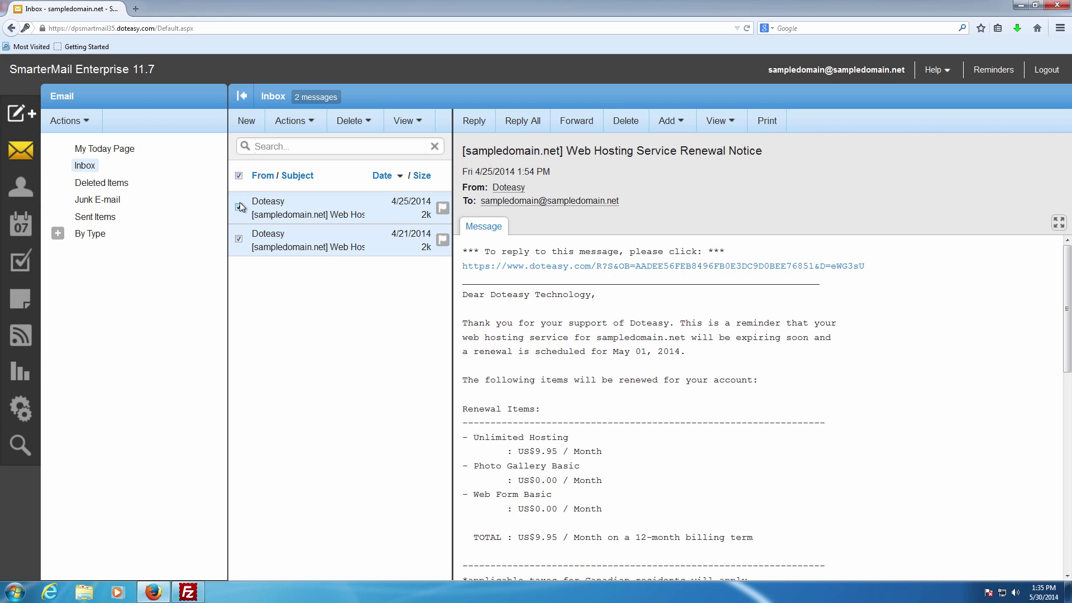
pyautogui.click(309, 124)
pyautogui.moveTo(306, 152)
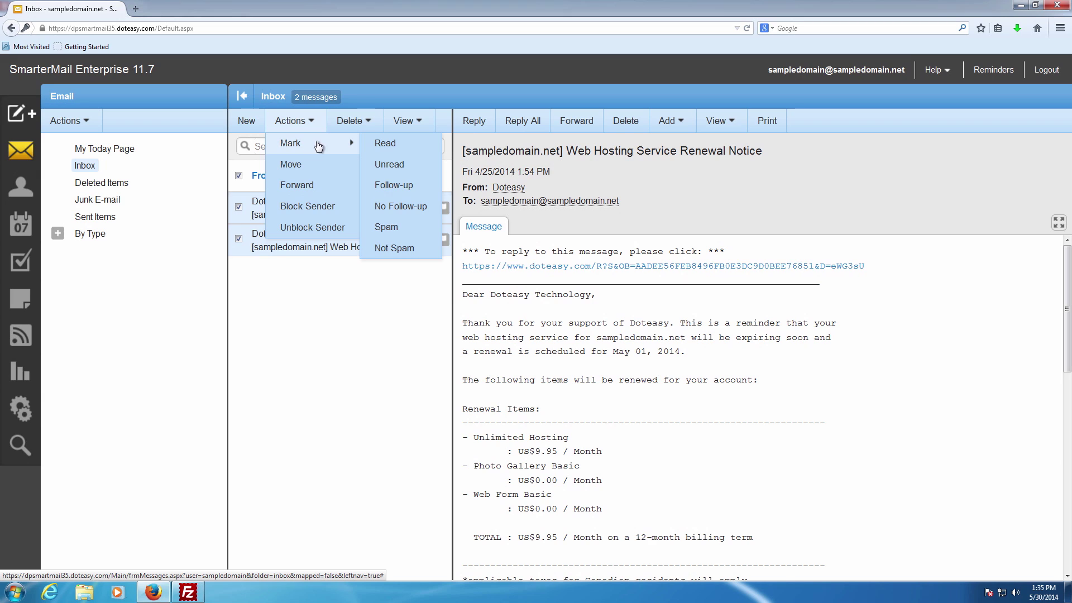
pyautogui.click(372, 122)
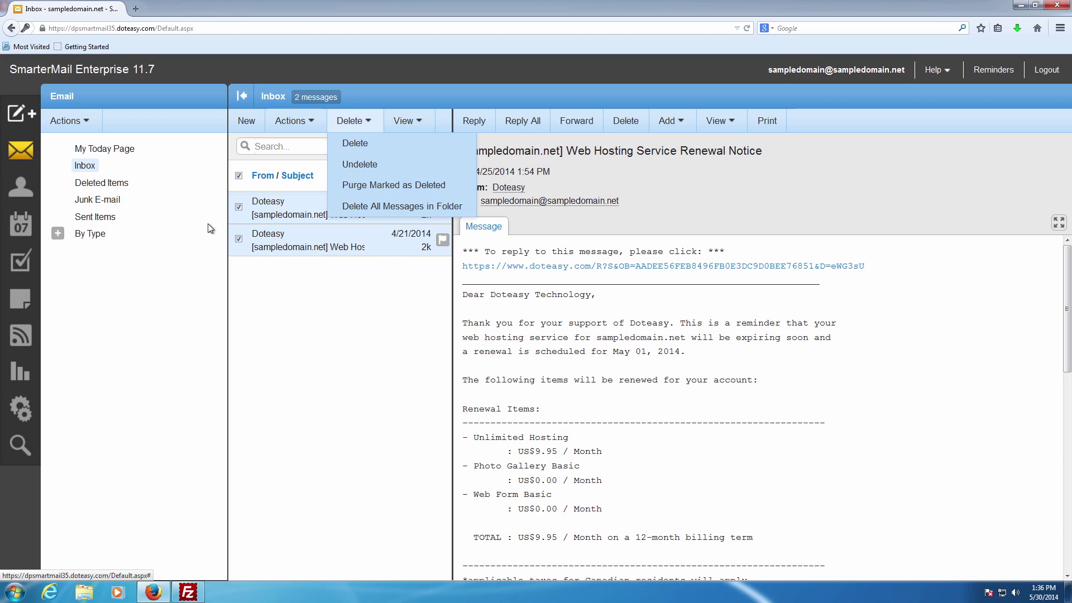
pyautogui.click(239, 175)
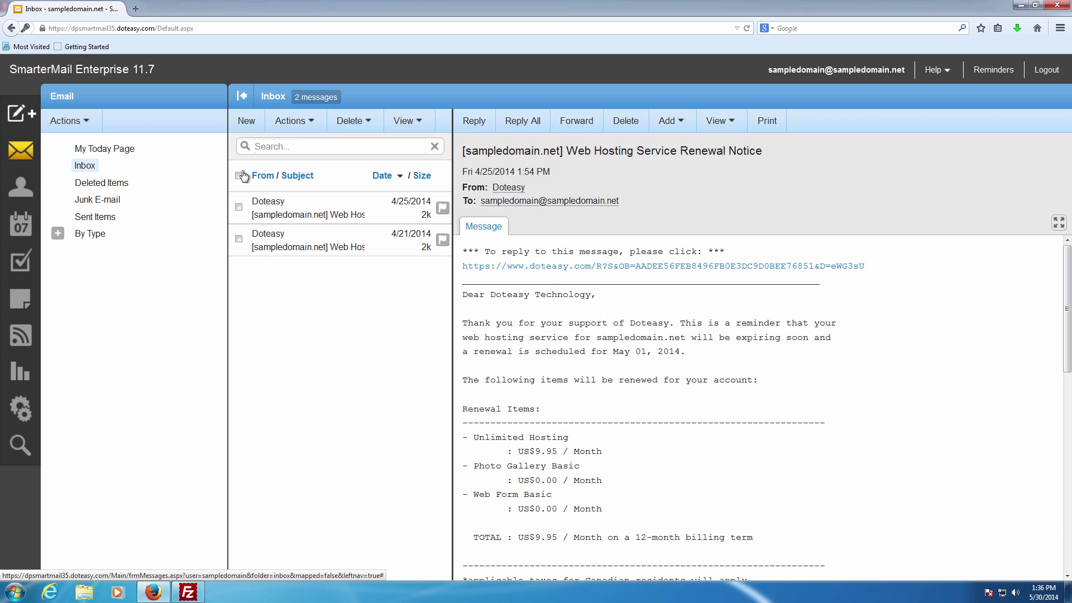
# Step: Open the account settings and review the User, Webmail and Compose options
pyautogui.click(21, 409)
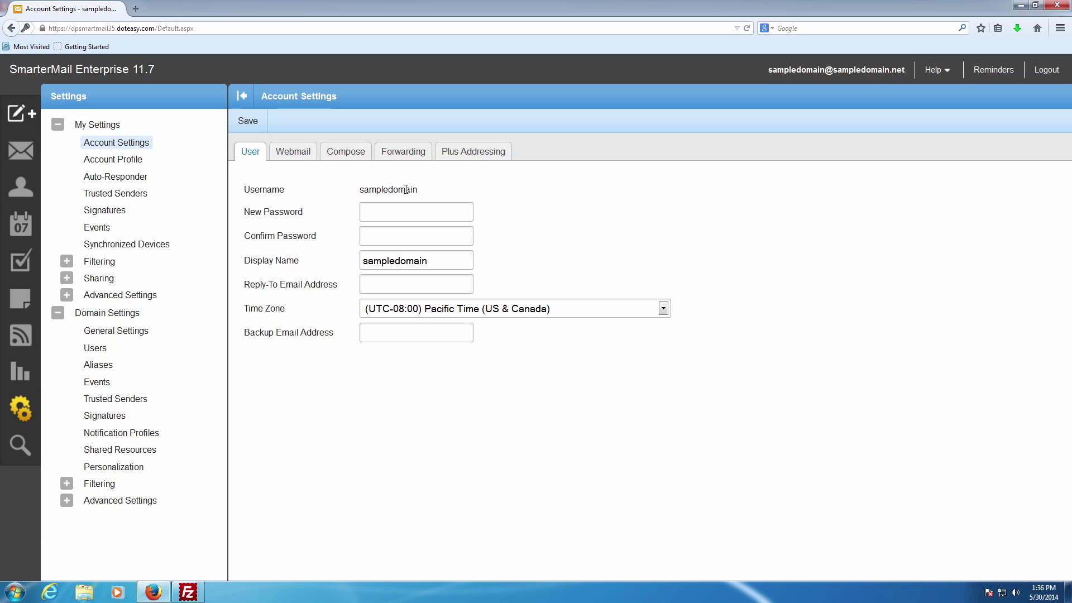
pyautogui.click(391, 211)
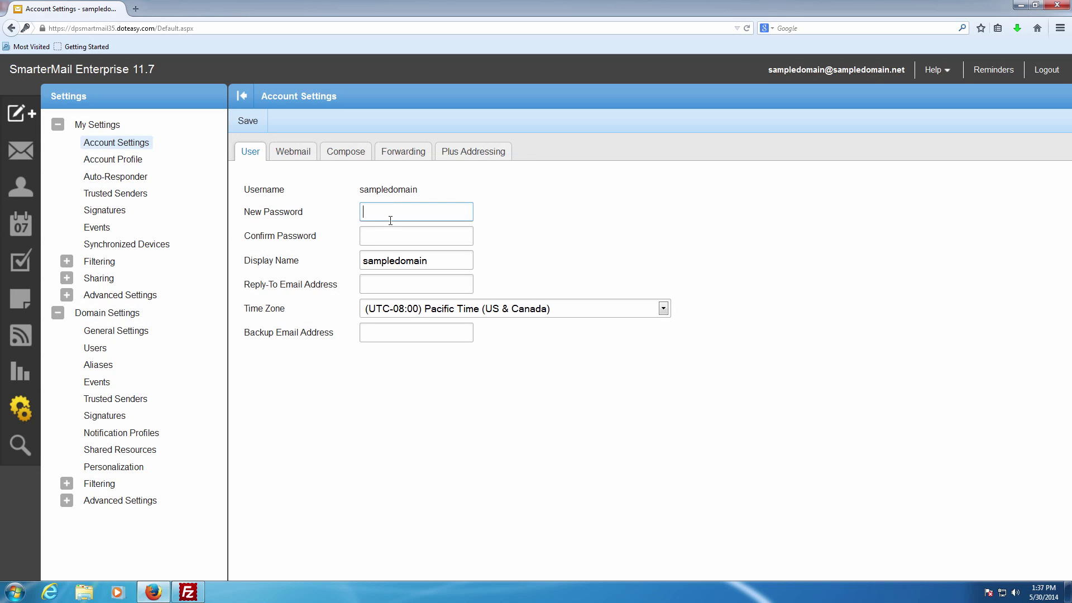
pyautogui.click(390, 155)
pyautogui.click(310, 151)
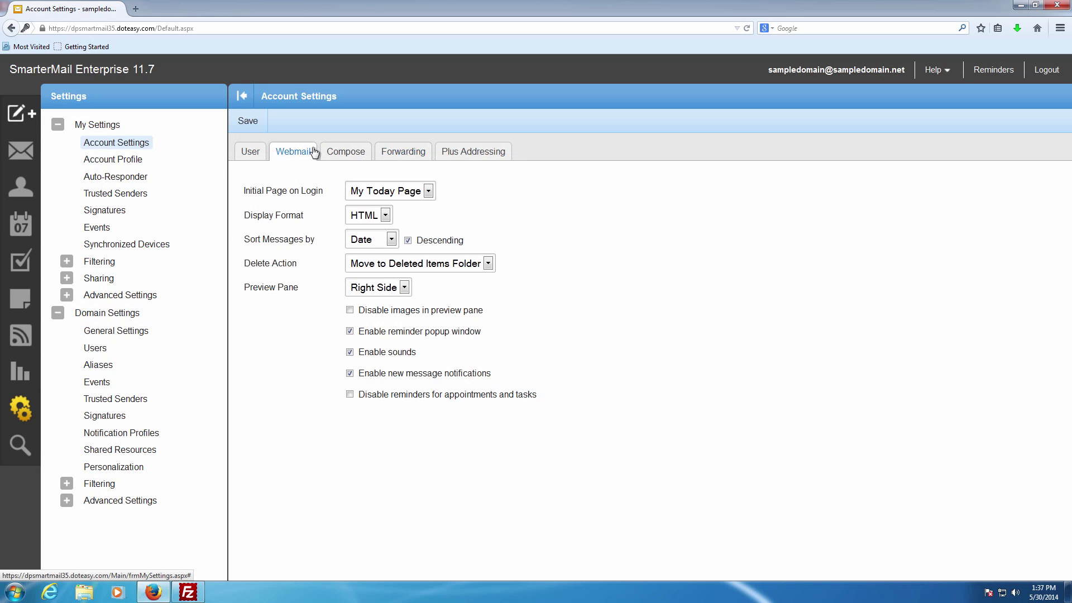
pyautogui.click(342, 152)
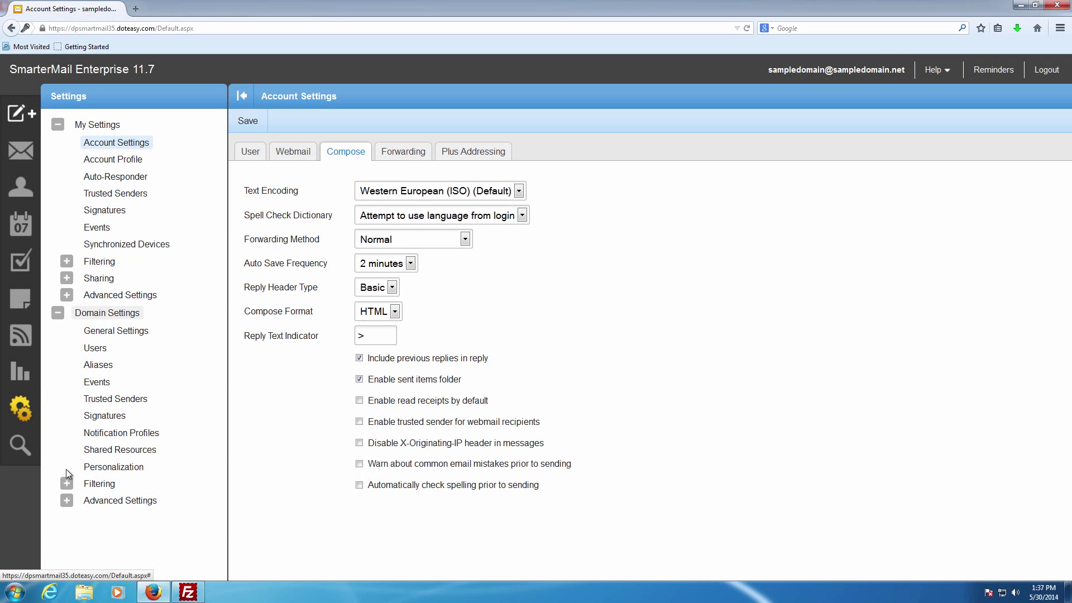
# Step: Open the doteasy user from the domain's user list, review its User, Forwarding, Compose and Webmail settings, and cancel without saving
pyautogui.click(99, 351)
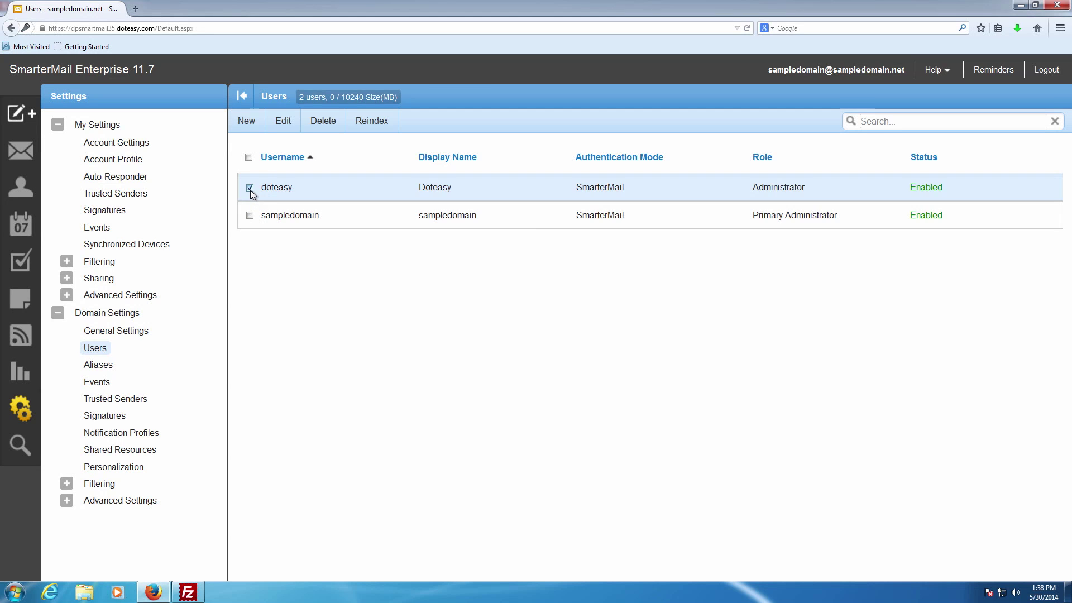
pyautogui.click(286, 131)
pyautogui.click(390, 204)
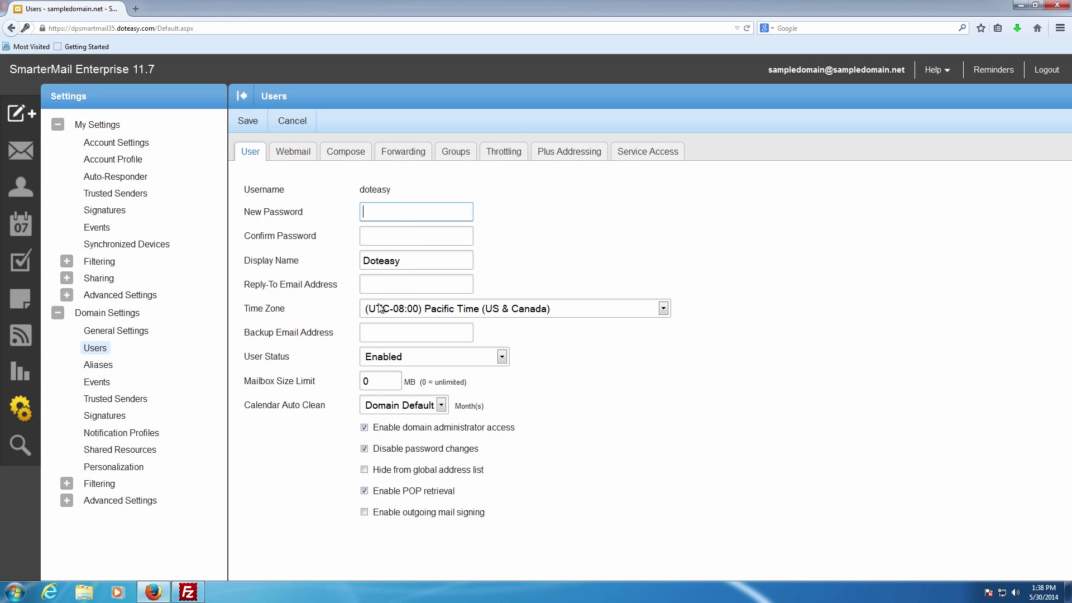
pyautogui.click(369, 282)
pyautogui.click(386, 328)
pyautogui.doubleClick(394, 374)
pyautogui.click(496, 252)
pyautogui.click(385, 157)
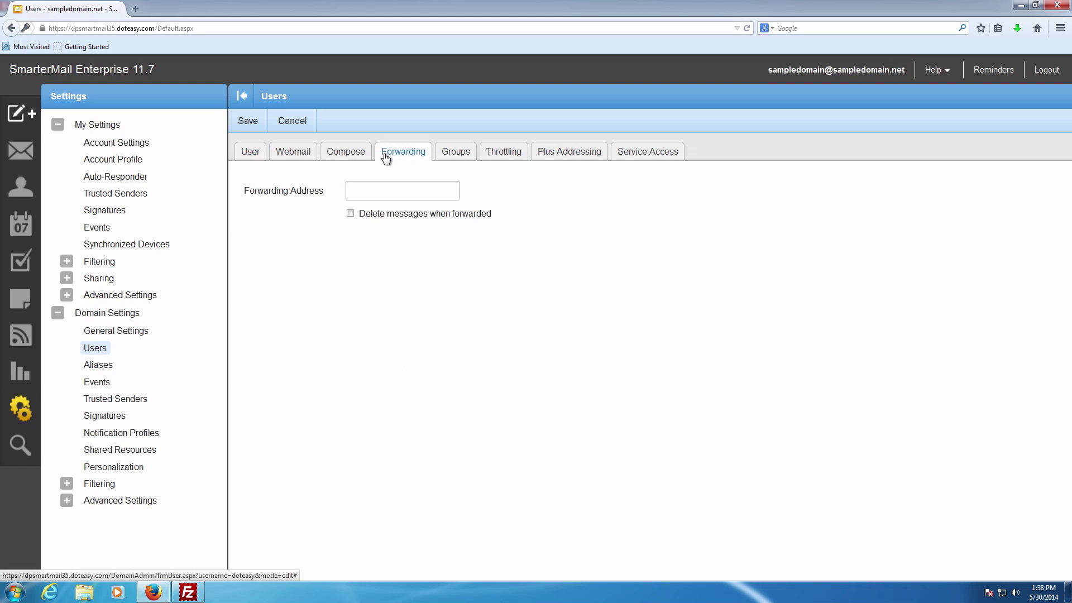
pyautogui.click(348, 156)
pyautogui.click(315, 155)
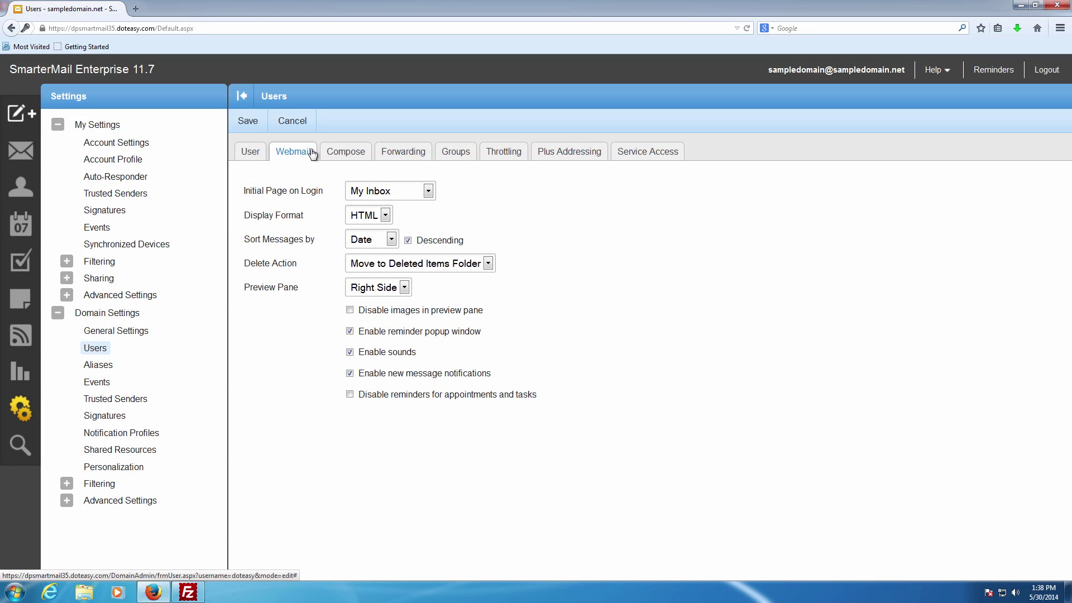
pyautogui.click(301, 130)
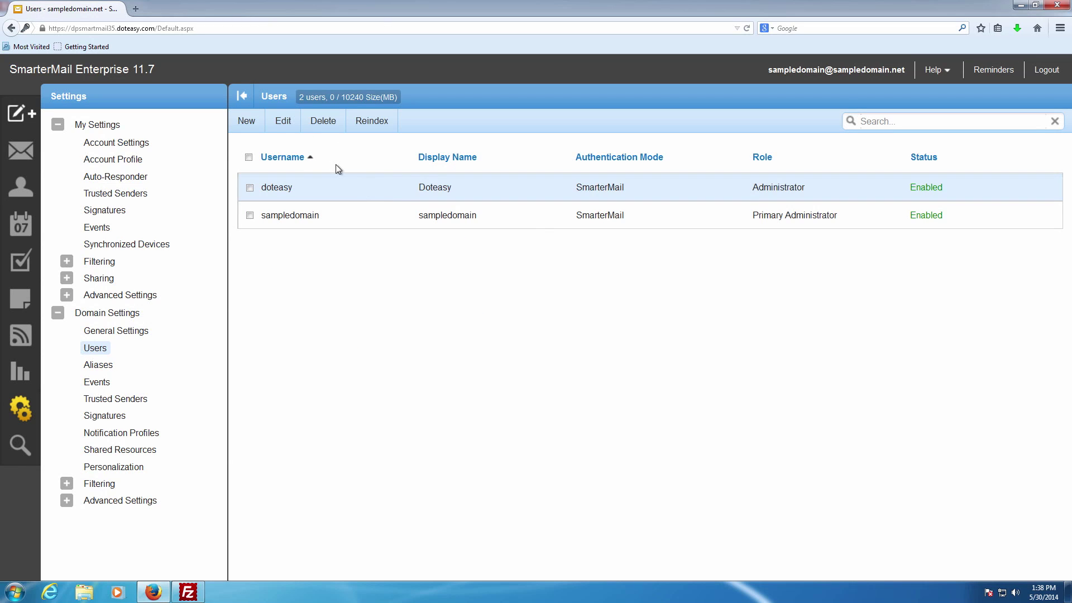
# Step: Start a new domain user and set its username to info
pyautogui.click(250, 125)
pyautogui.click(446, 185)
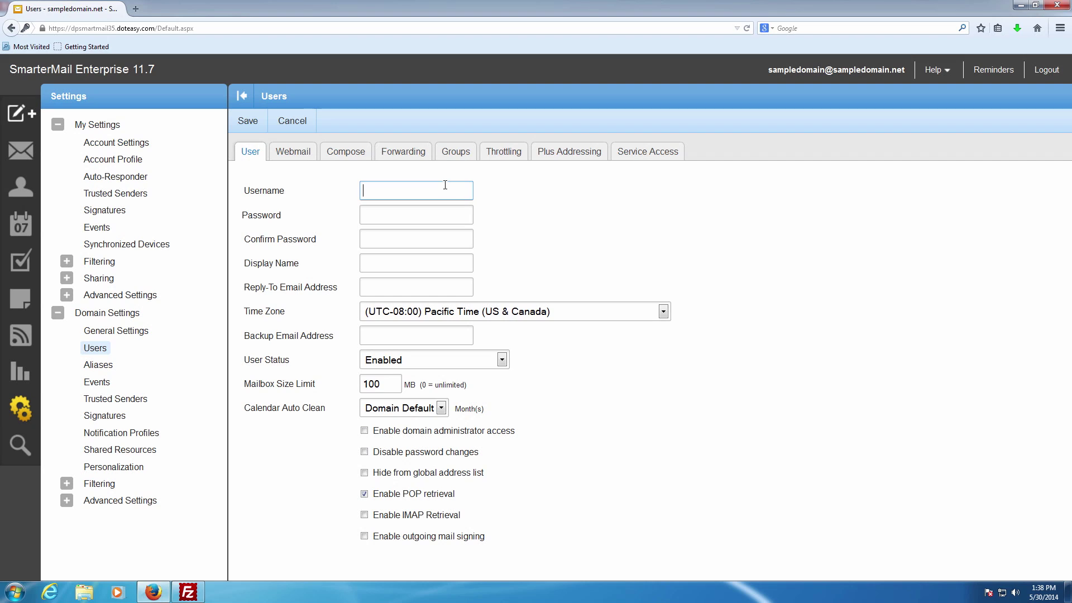
pyautogui.write('doy')
pyautogui.press('BackSpace')
pyautogui.press('BackSpace')
pyautogui.press('BackSpace')
pyautogui.write('info')
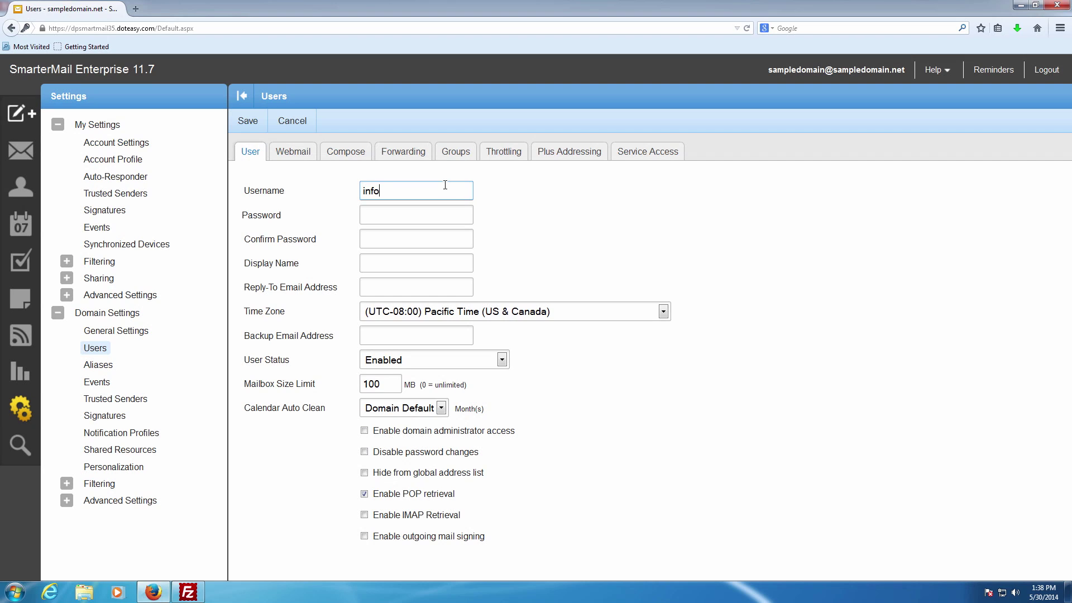
pyautogui.press('Tab')
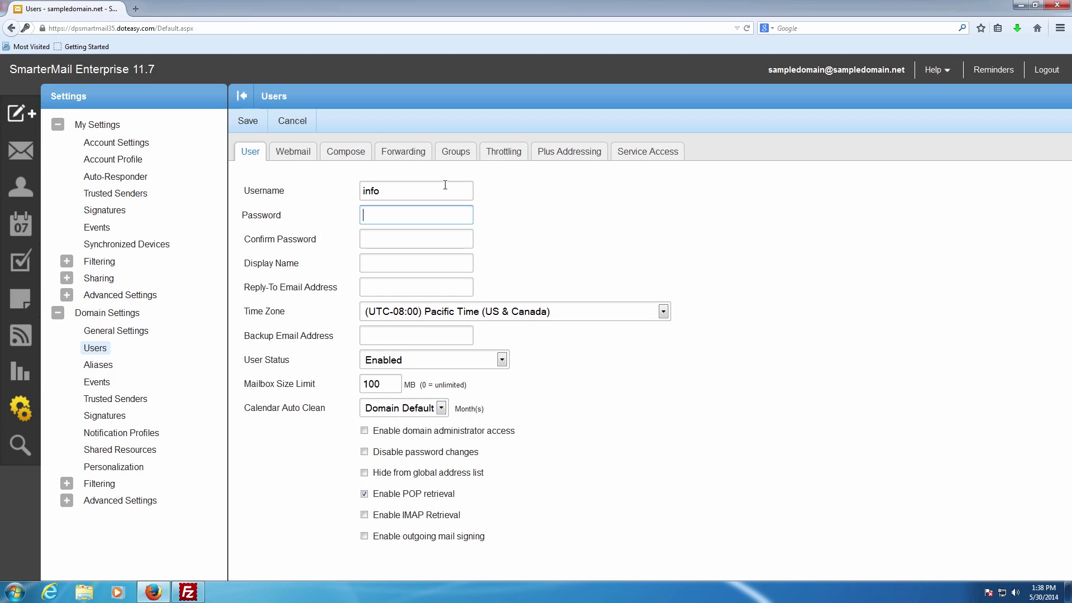
# Step: Enter and confirm the new user's password, and set the display name to Doteasy
pyautogui.write('●●●●●●●●●●')
pyautogui.press('Tab')
pyautogui.write('●●●●●●●●●●')
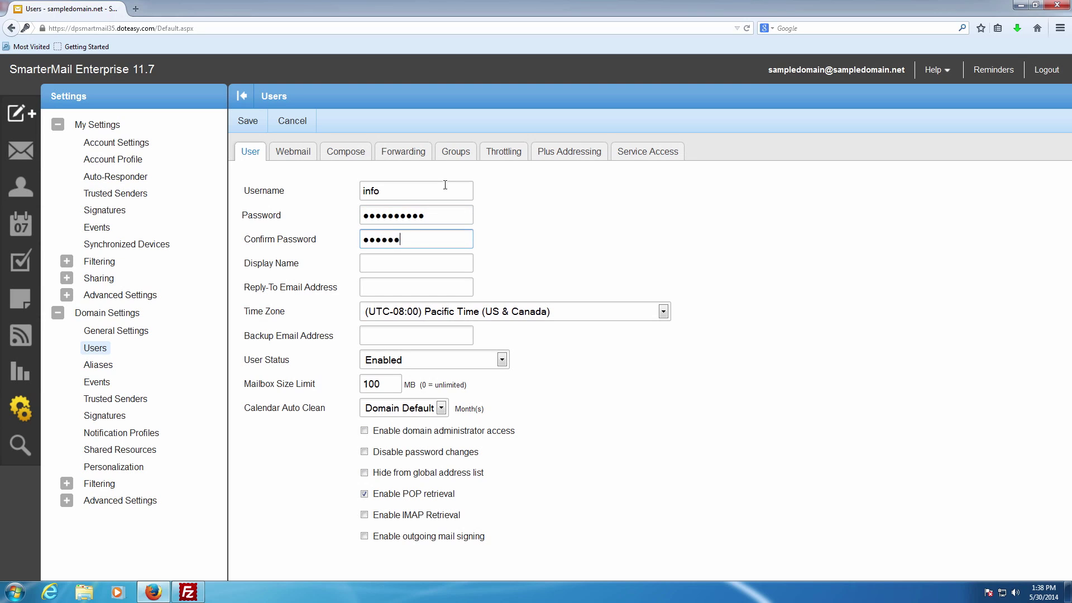
pyautogui.press('Tab')
pyautogui.doubleClick(382, 189)
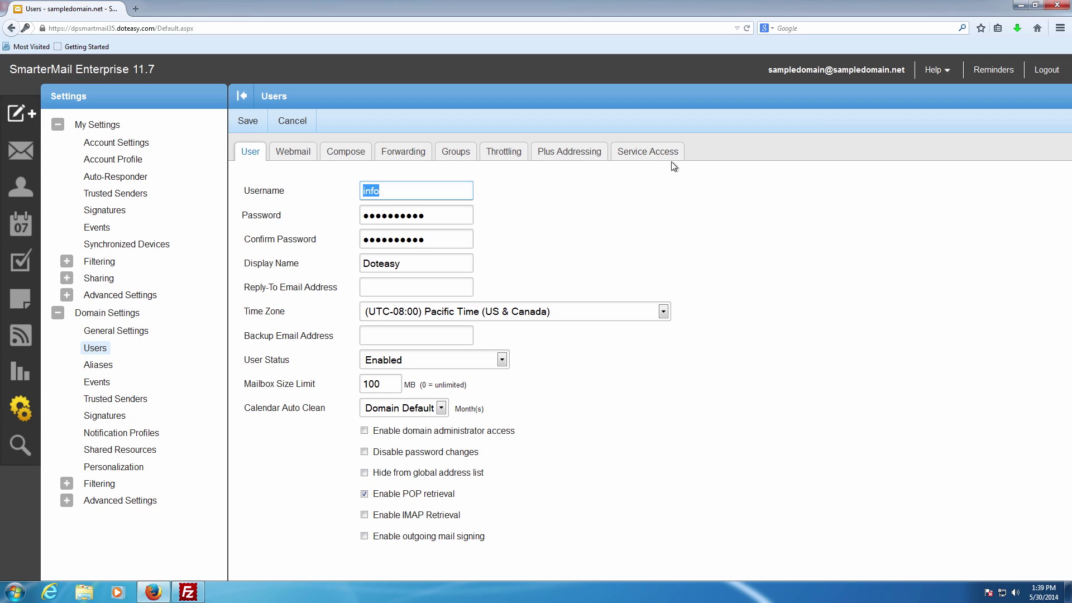
pyautogui.click(438, 283)
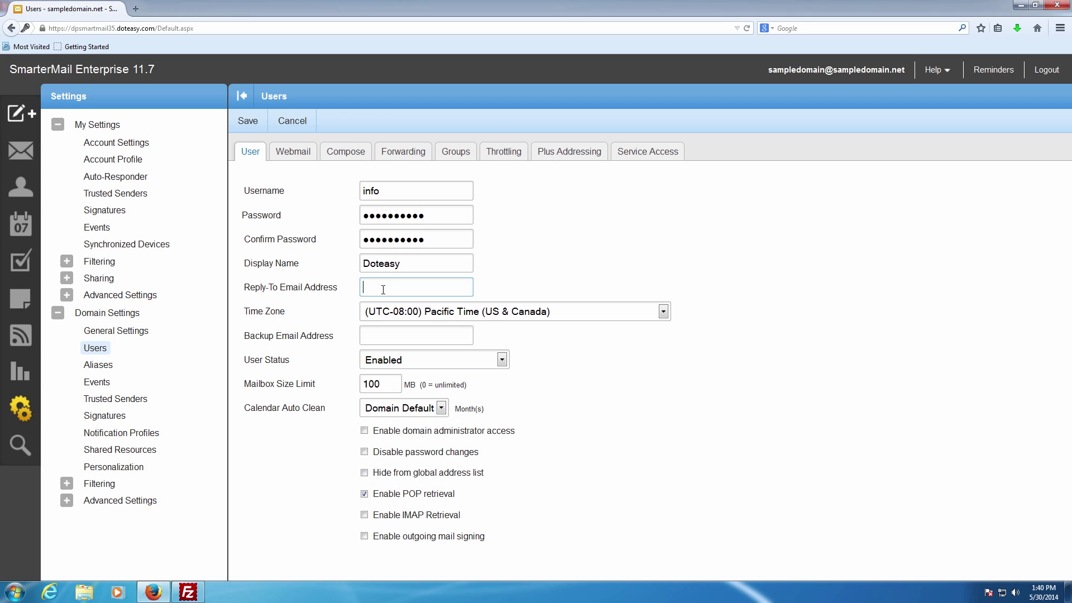
pyautogui.click(261, 312)
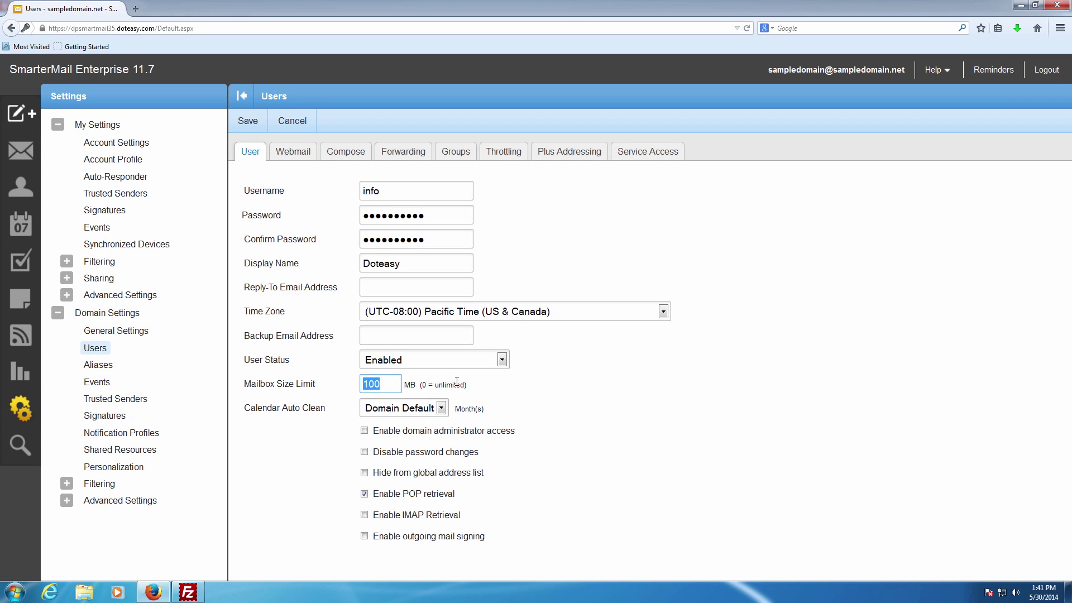
# Step: Set the new user's mailbox size limit to 1000 MB
pyautogui.click(384, 389)
pyautogui.moveTo(393, 385); pyautogui.dragTo(344, 385)
pyautogui.write('1000')
pyautogui.click(483, 400)
pyautogui.doubleClick(379, 384)
pyautogui.click(387, 396)
# Step: Turn on the Disable password changes option for the new info user
pyautogui.moveTo(246, 409); pyautogui.dragTo(475, 407)
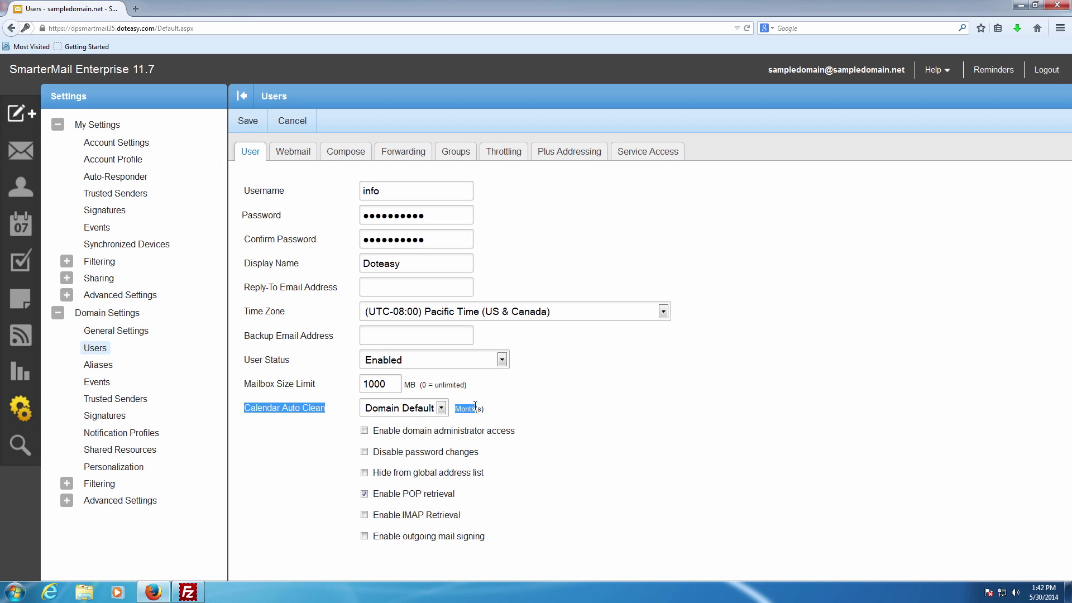
pyautogui.moveTo(476, 407); pyautogui.dragTo(471, 407)
pyautogui.click(487, 414)
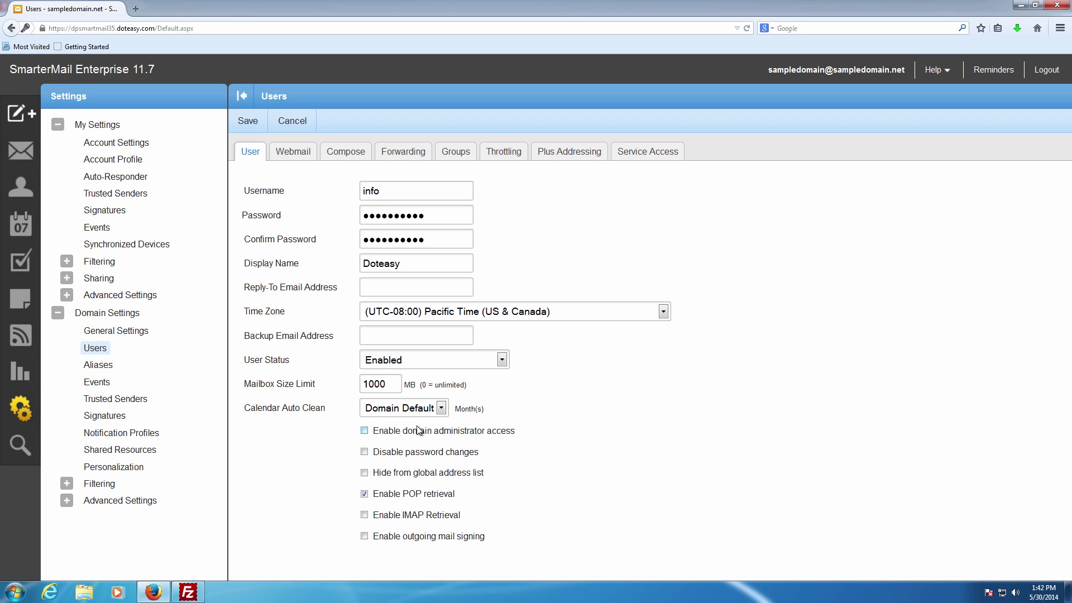
pyautogui.click(376, 435)
pyautogui.click(369, 430)
pyautogui.click(392, 453)
# Step: Review the new user's Webmail, Compose, Forwarding, Throttling, Plus Addressing and Service Access settings, and return to the main user details
pyautogui.click(298, 158)
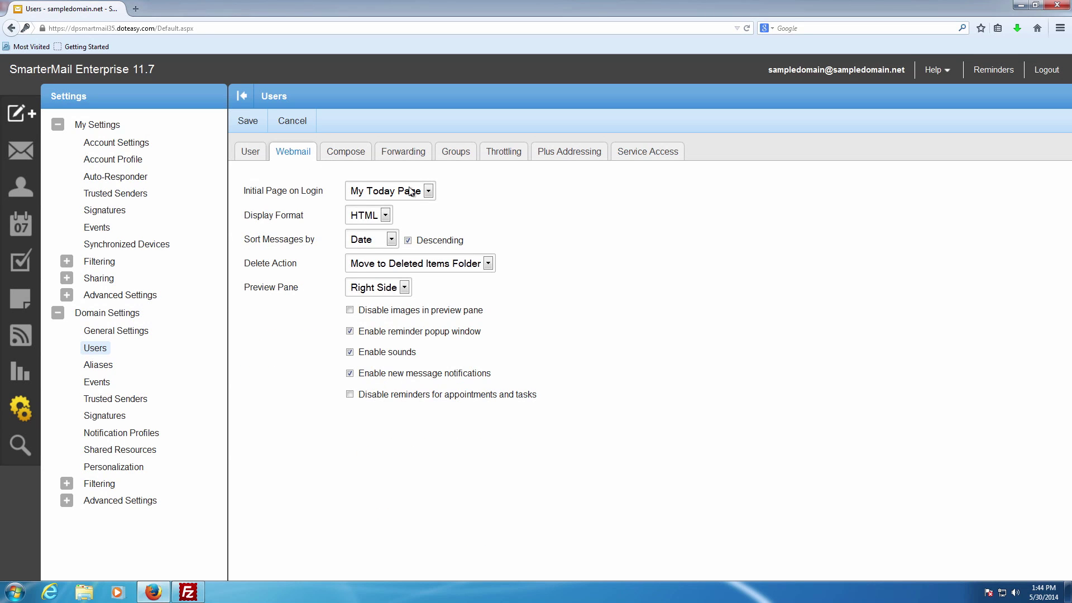
pyautogui.click(351, 159)
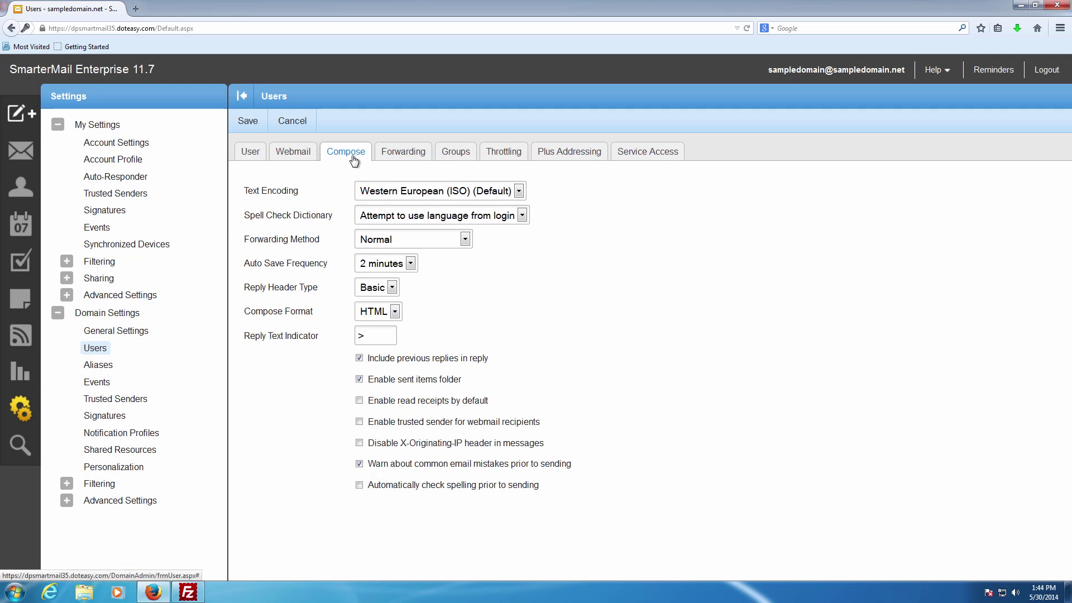
pyautogui.click(428, 159)
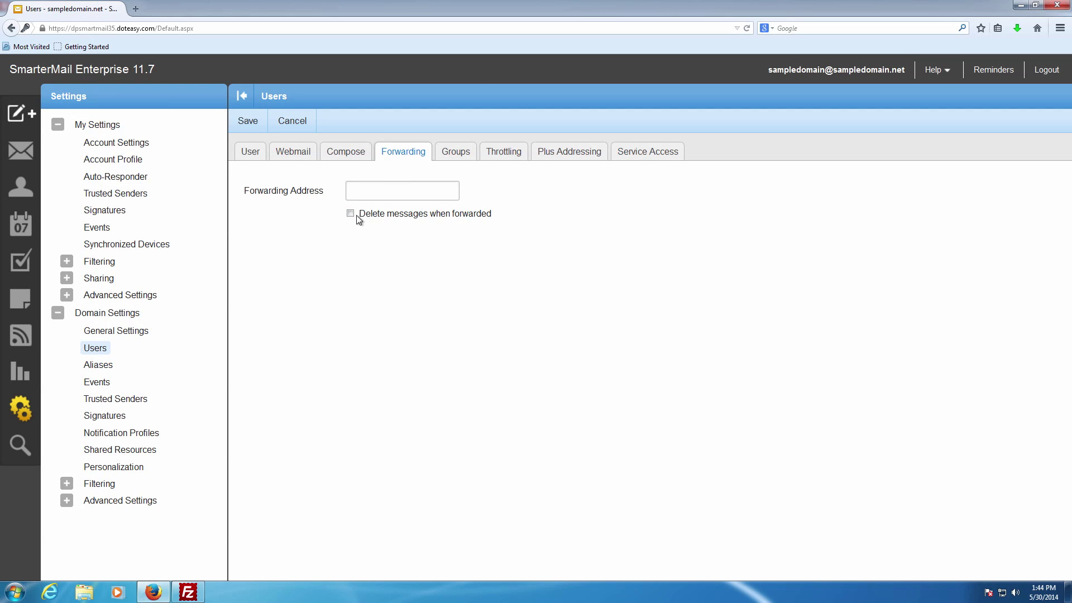
pyautogui.click(457, 156)
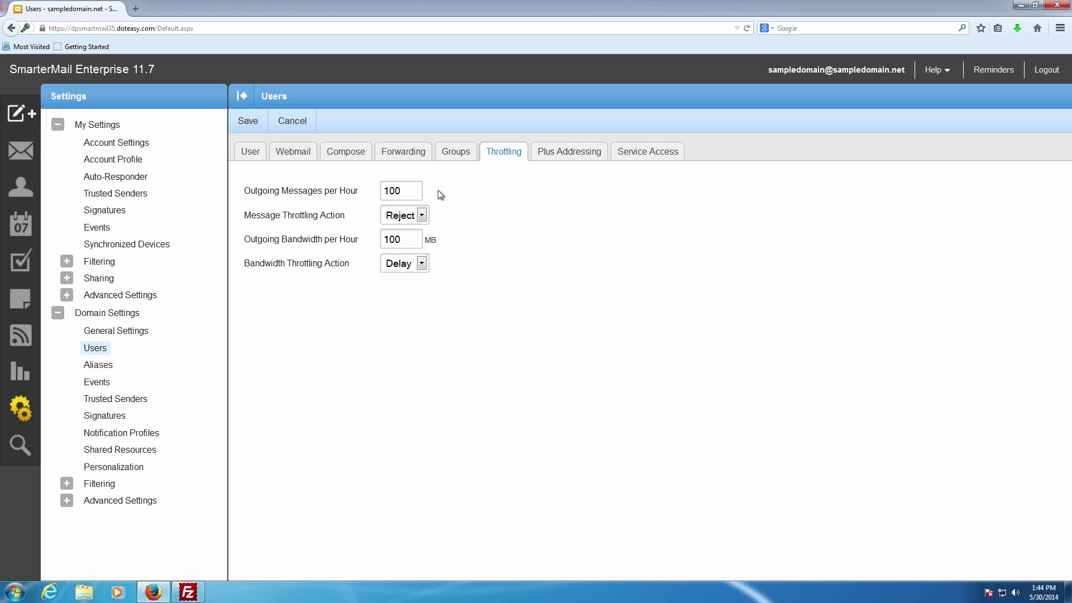
pyautogui.click(571, 160)
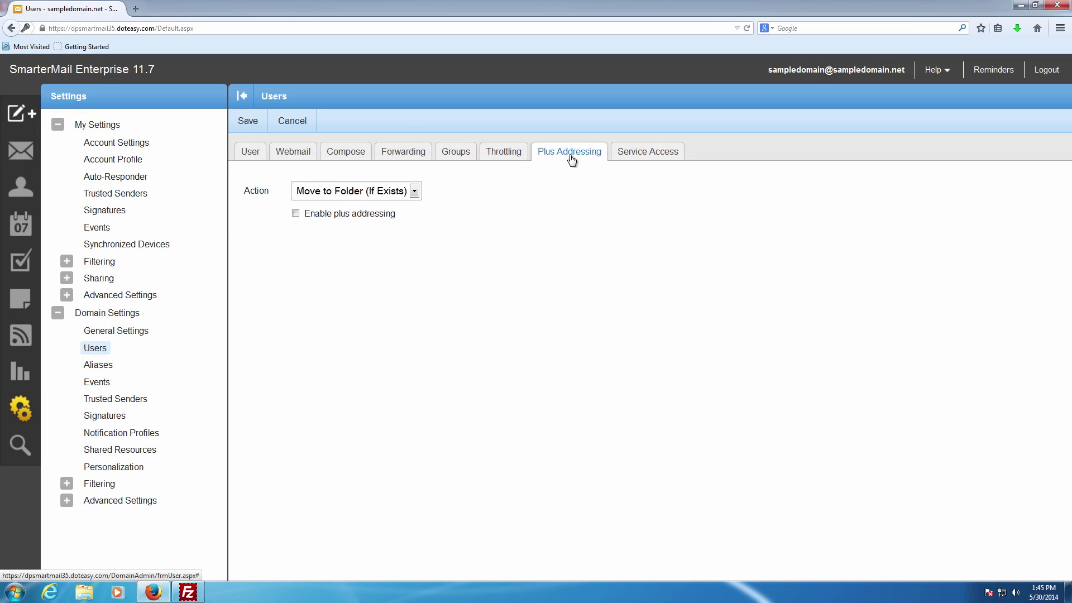
pyautogui.click(619, 155)
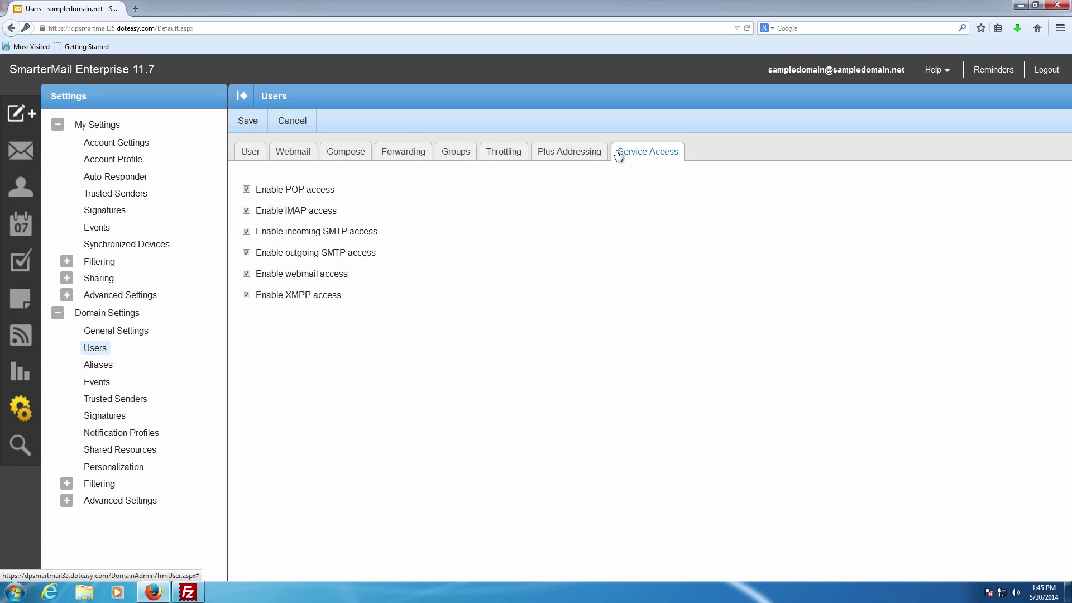
pyautogui.click(581, 152)
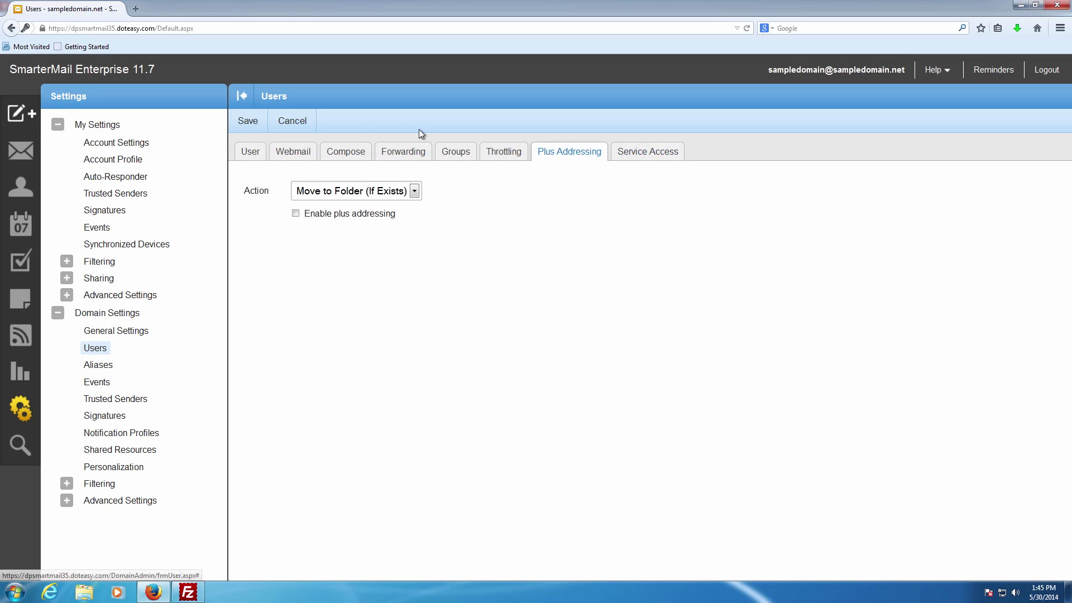
pyautogui.click(262, 151)
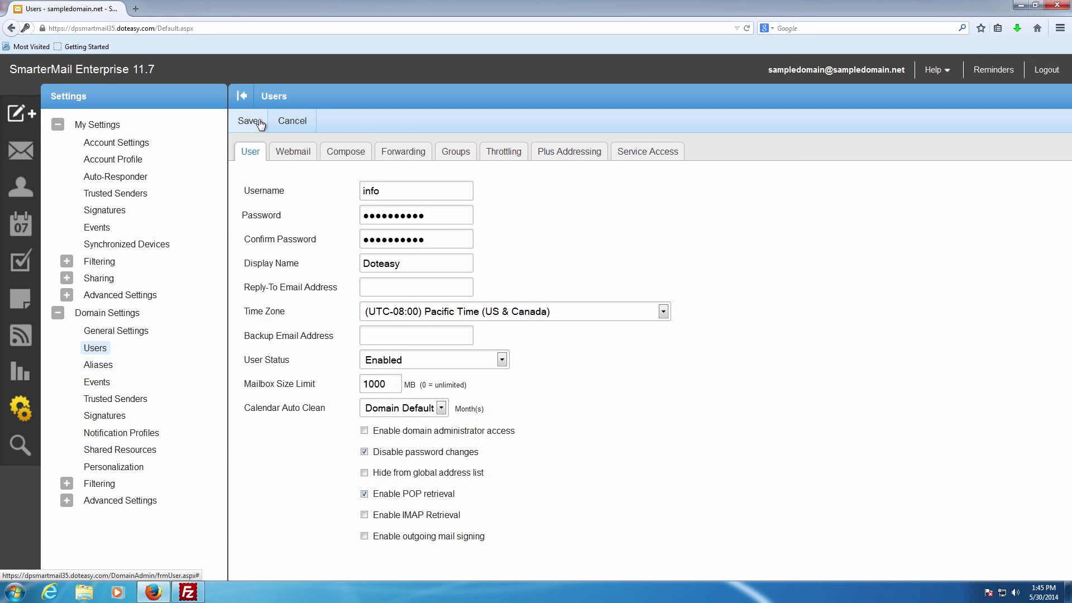
# Step: Save the new info email user for the domain
pyautogui.click(258, 122)
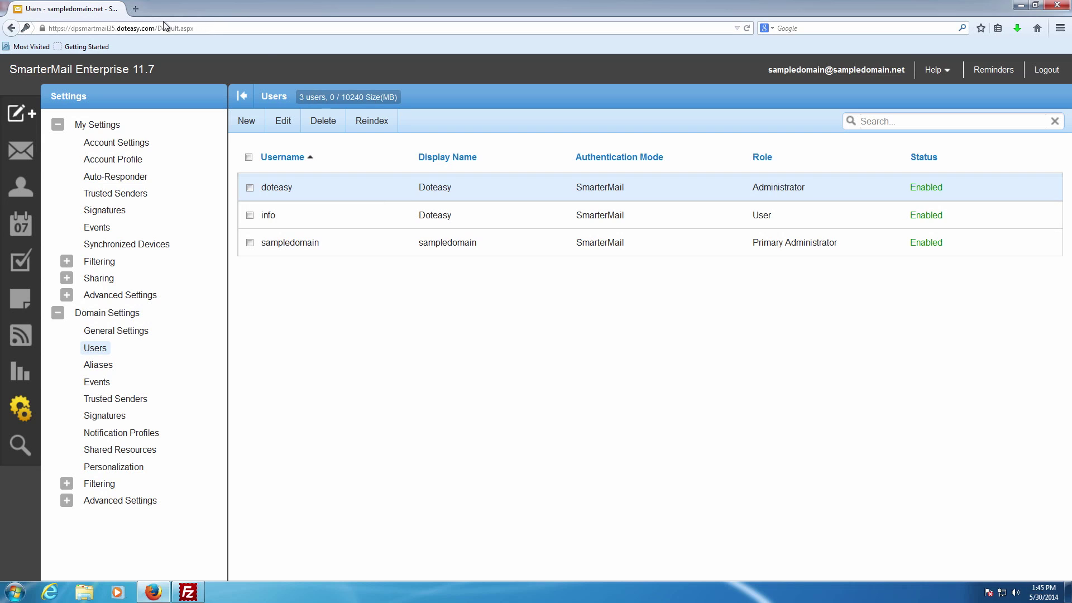
# Step: Open doteasy.com in a new browser tab and bring up the Web Mail Login form
pyautogui.click(135, 8)
pyautogui.write('doteasy.com/')
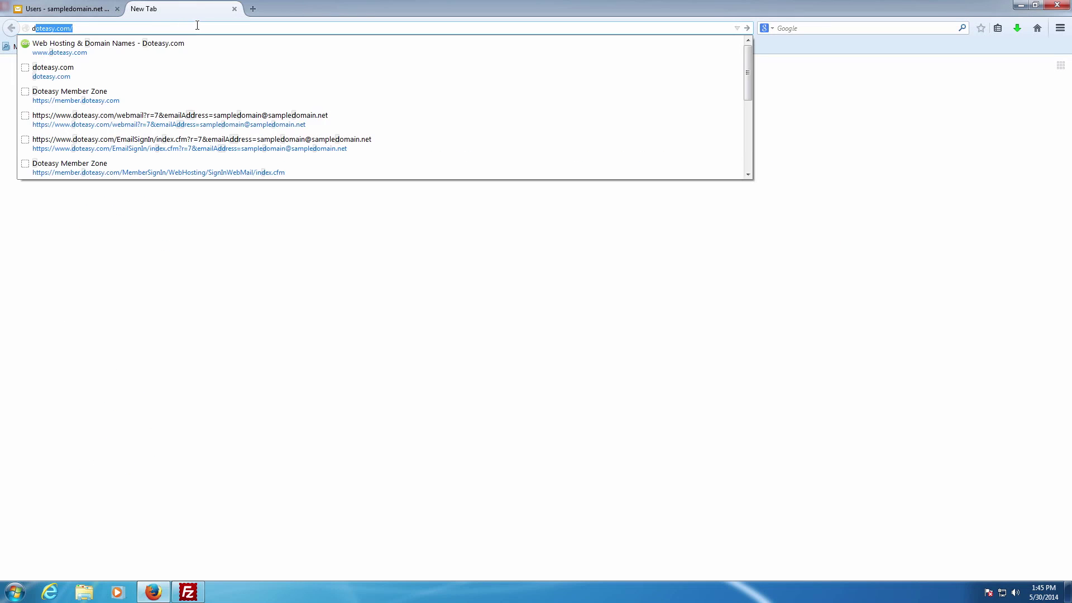
pyautogui.press('Return')
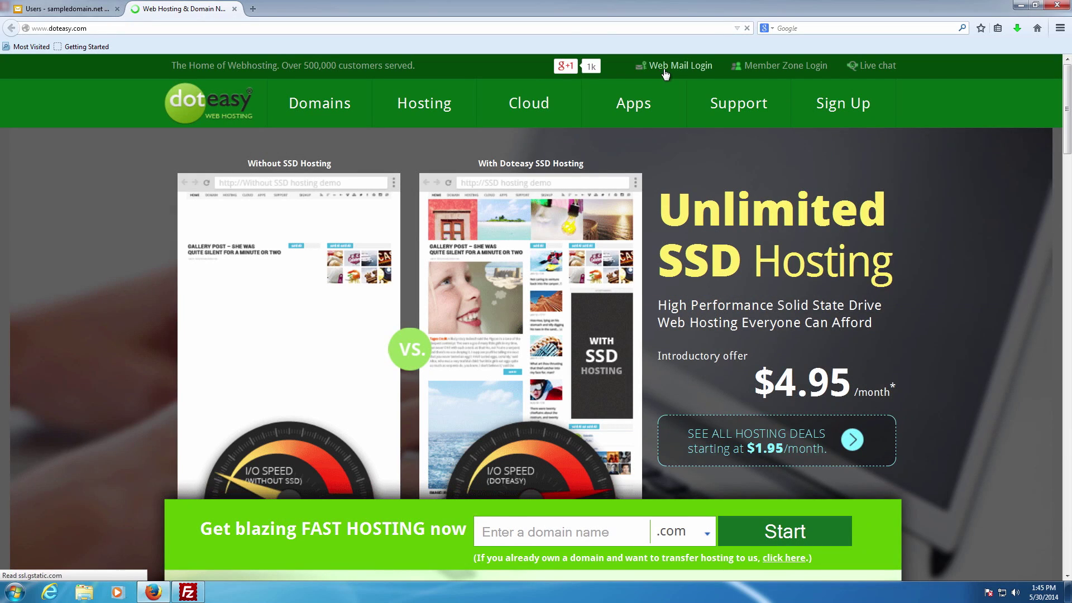
pyautogui.click(665, 71)
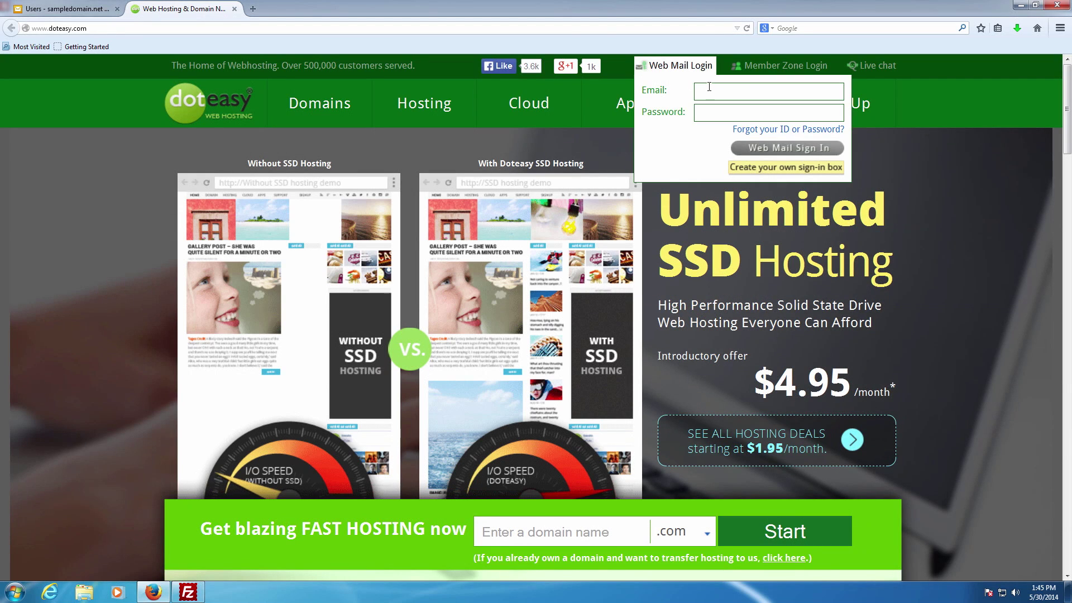
# Step: Sign in to webmail with the info user's email address and password, continuing past the promotional page
pyautogui.write('info')
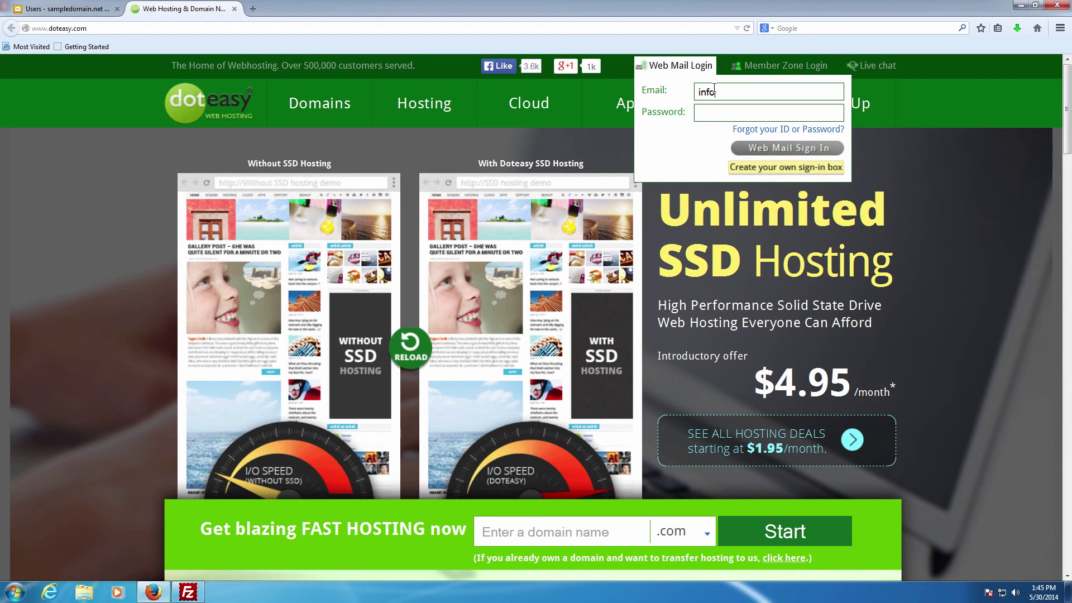
pyautogui.write('@sampledomain.net•••••••••')
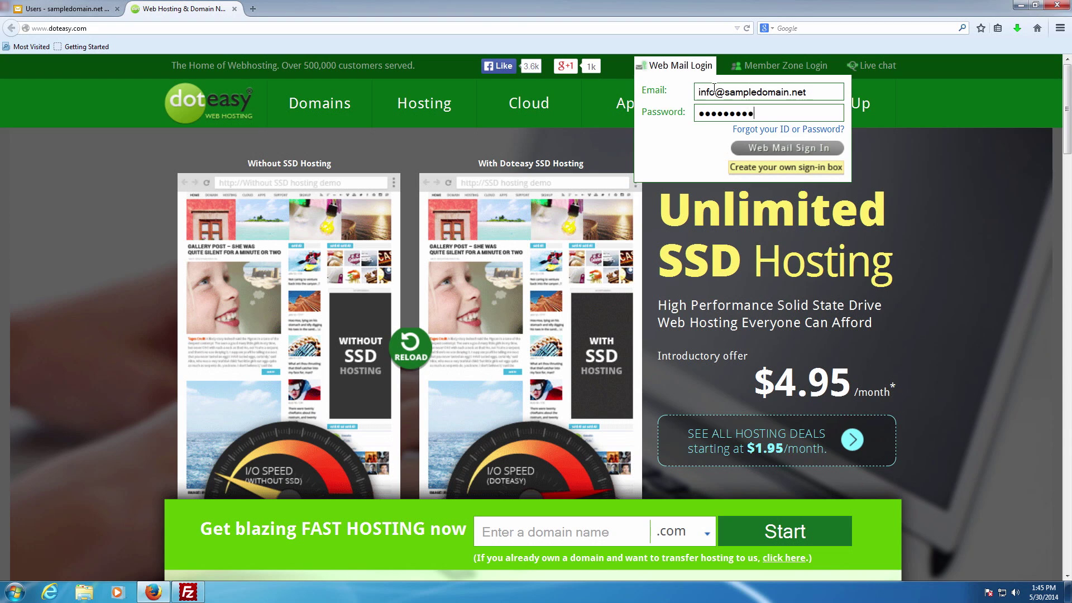
pyautogui.press('Return')
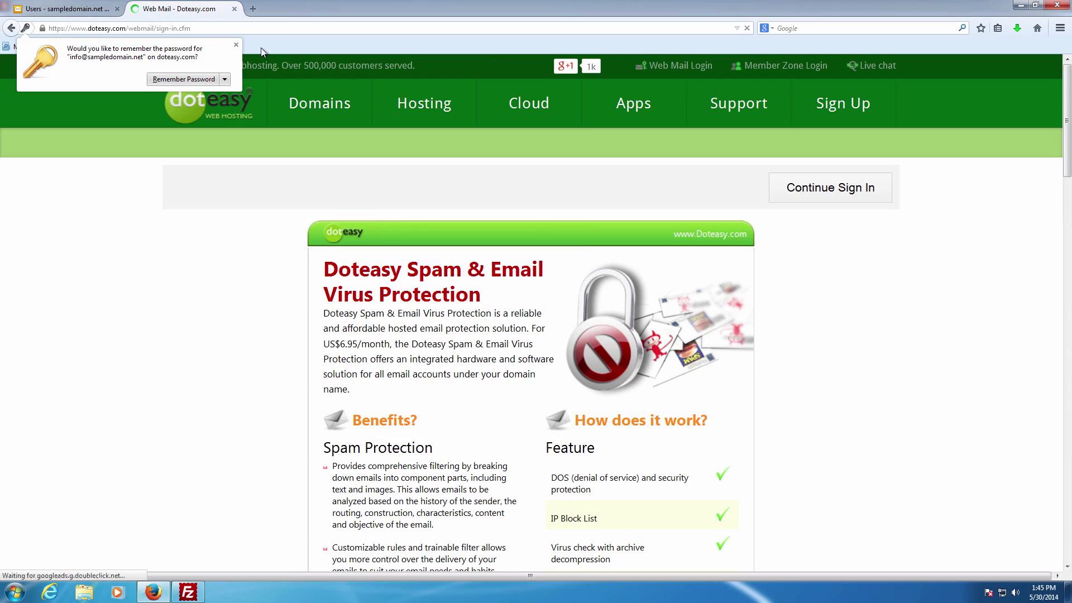
pyautogui.click(814, 196)
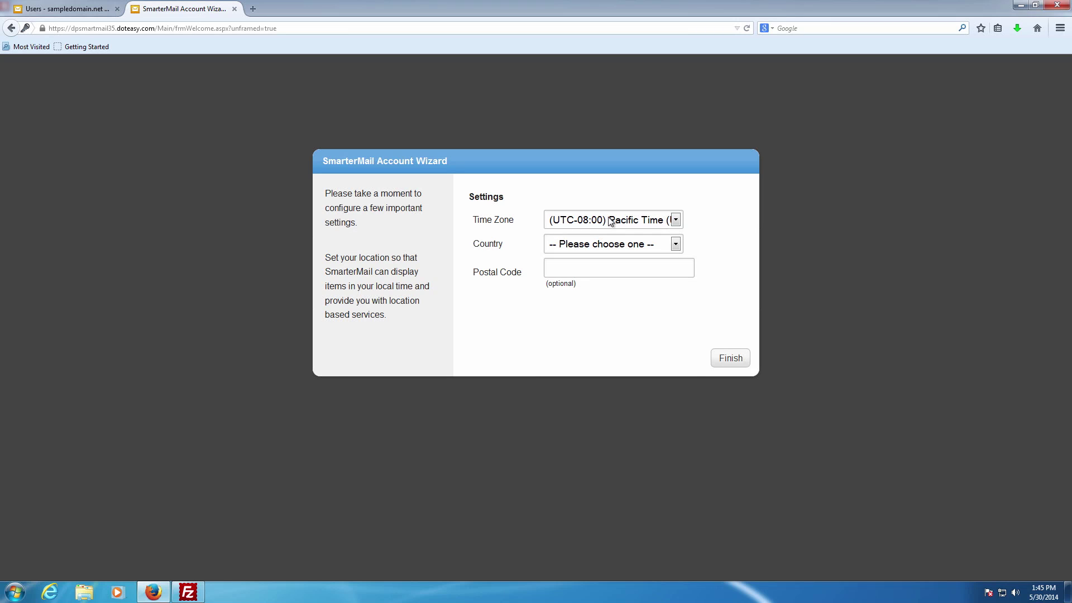
# Step: Set the country to Canada in the SmarterMail Account Wizard and finish the setup
pyautogui.click(635, 242)
pyautogui.press('c')
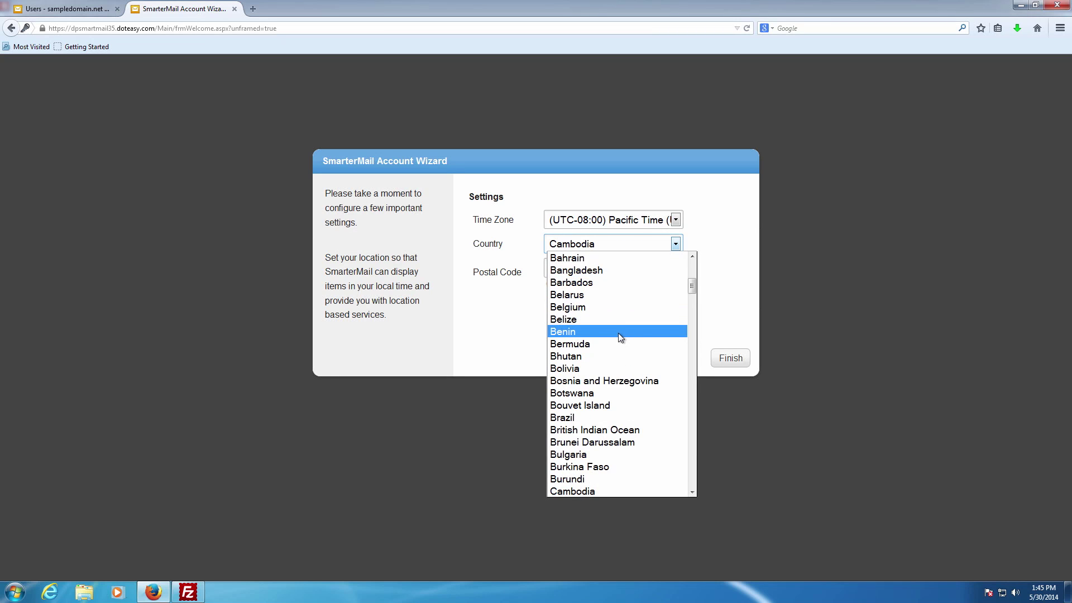
pyautogui.scroll(-2, 614, 363)
pyautogui.click(596, 441)
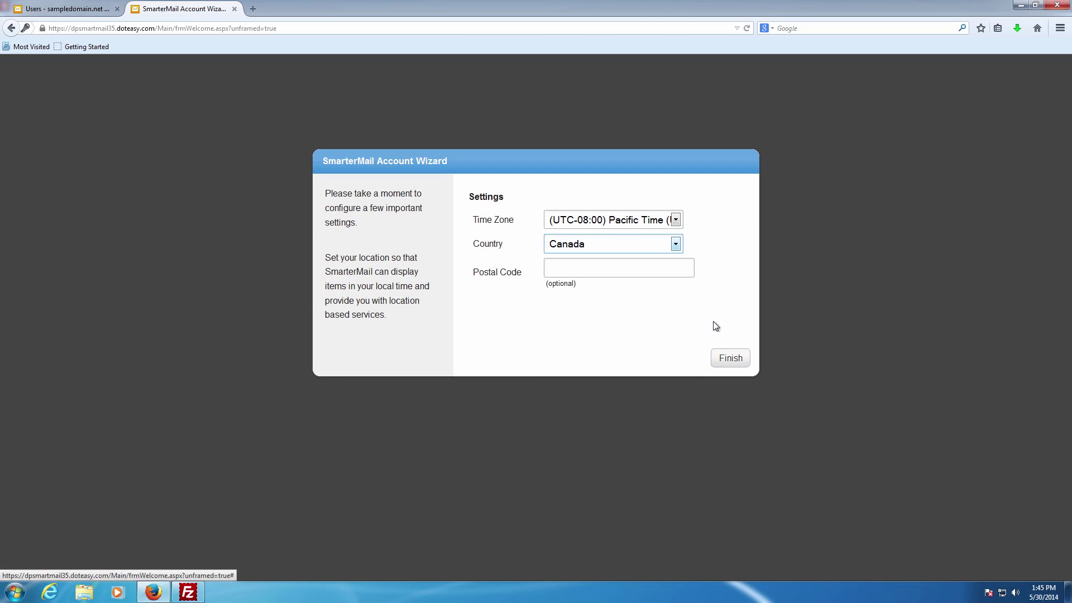
pyautogui.click(743, 361)
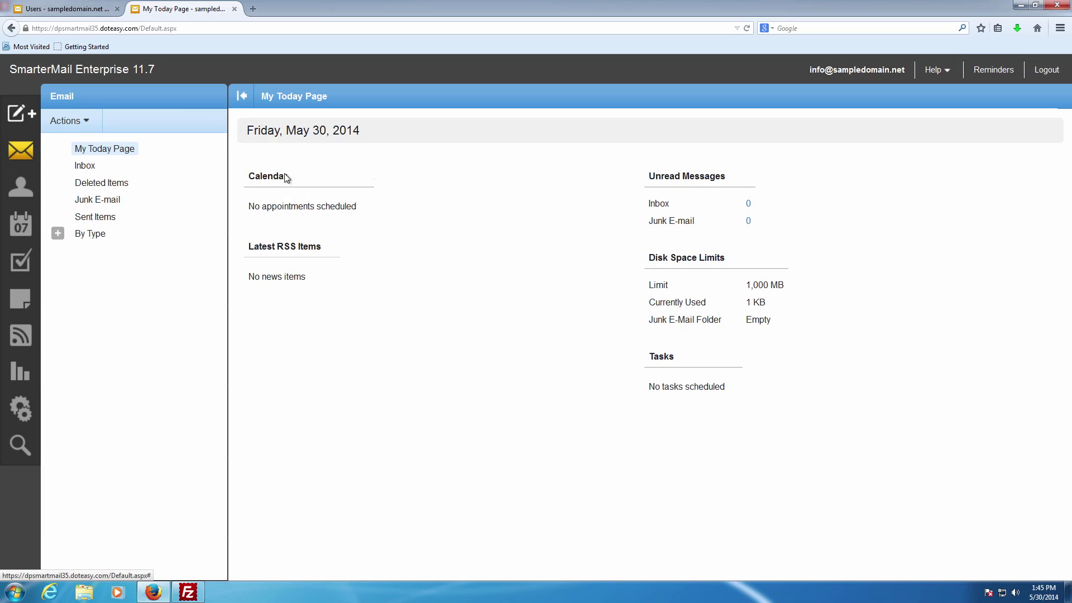
# Step: View the info user's Inbox and examine the display name, reply-to and backup email fields in Account Settings
pyautogui.click(85, 165)
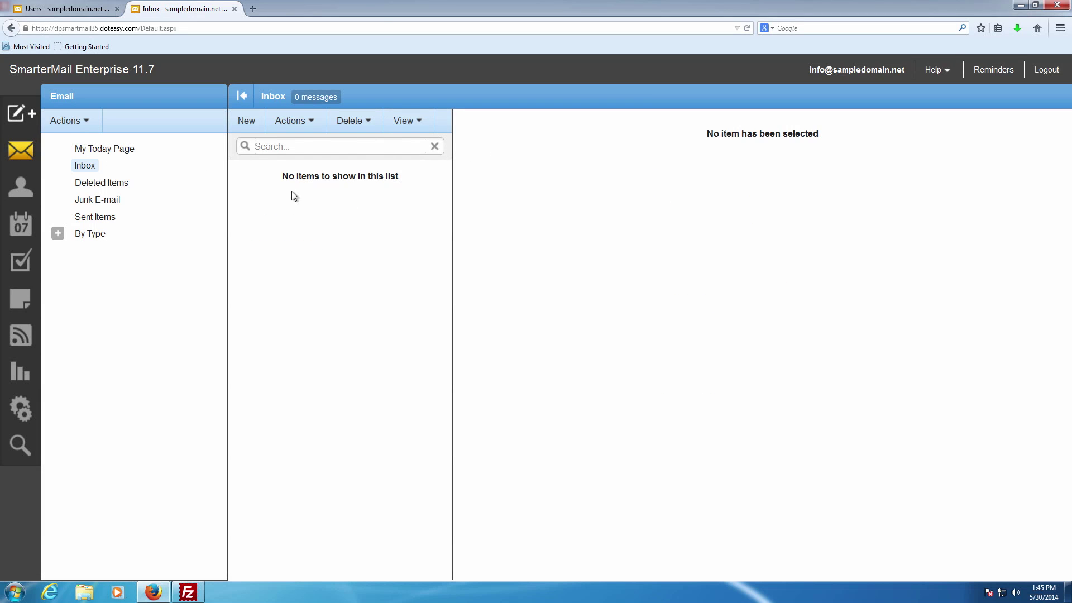
pyautogui.click(25, 412)
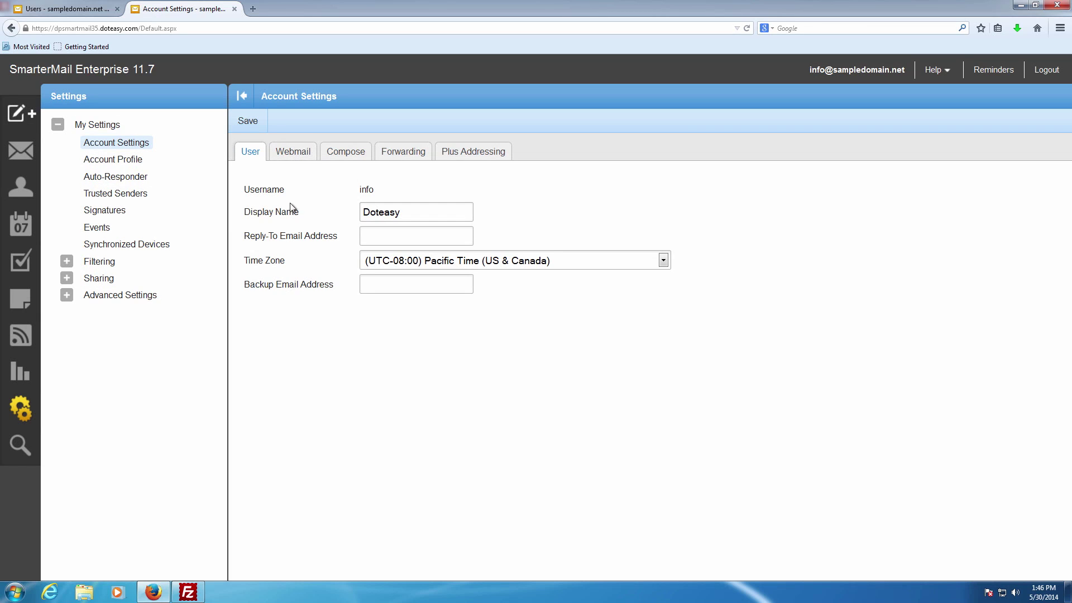
pyautogui.moveTo(244, 208); pyautogui.dragTo(598, 299)
pyautogui.click(525, 229)
pyautogui.click(385, 242)
pyautogui.click(398, 278)
pyautogui.click(368, 236)
pyautogui.click(387, 275)
pyautogui.click(379, 238)
# Step: Review the info user's Webmail, Compose and Forwarding account settings
pyautogui.click(301, 153)
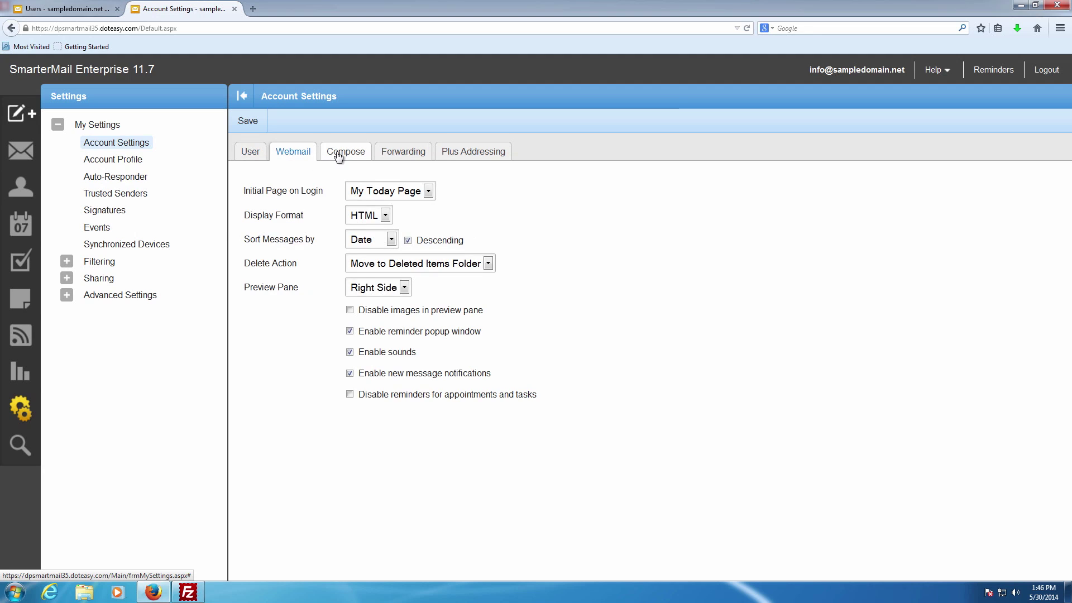
pyautogui.click(339, 156)
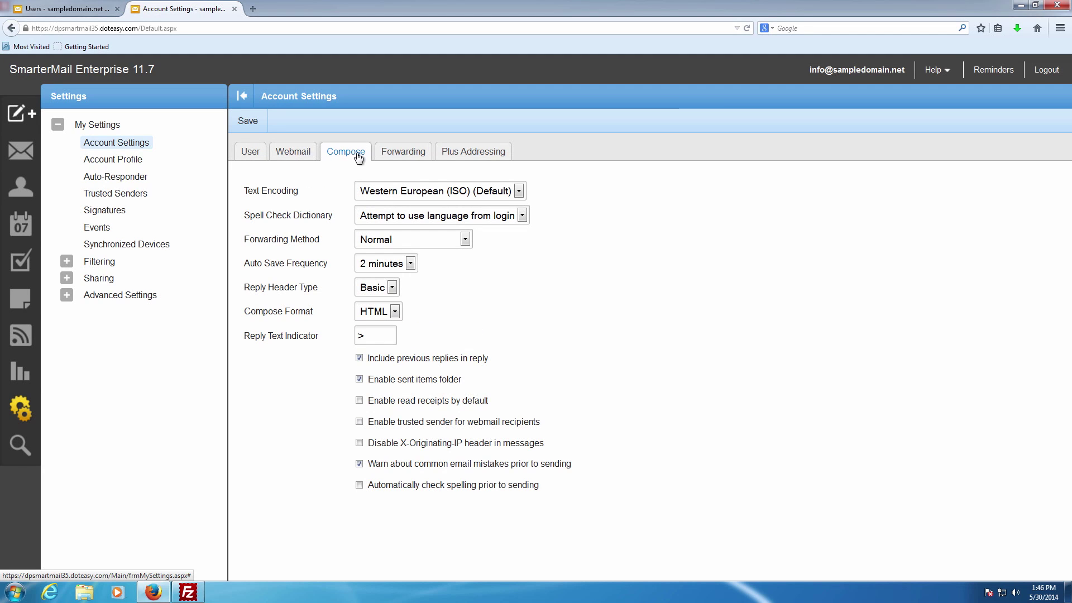
pyautogui.click(392, 152)
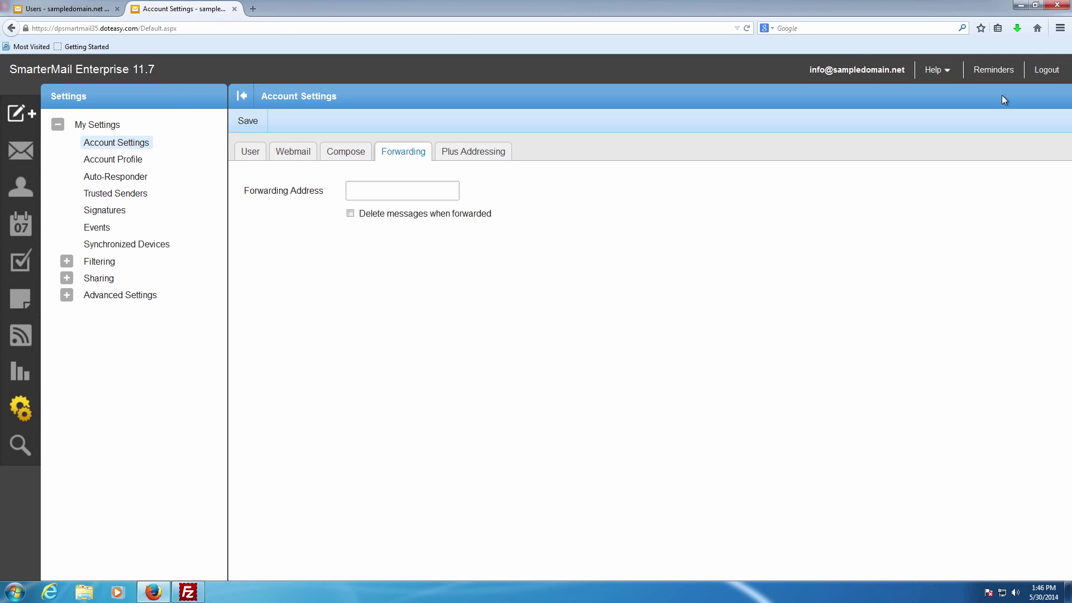
# Step: Log out of the info account, close its browser tab, and return the administrator session to the login page
pyautogui.click(1045, 71)
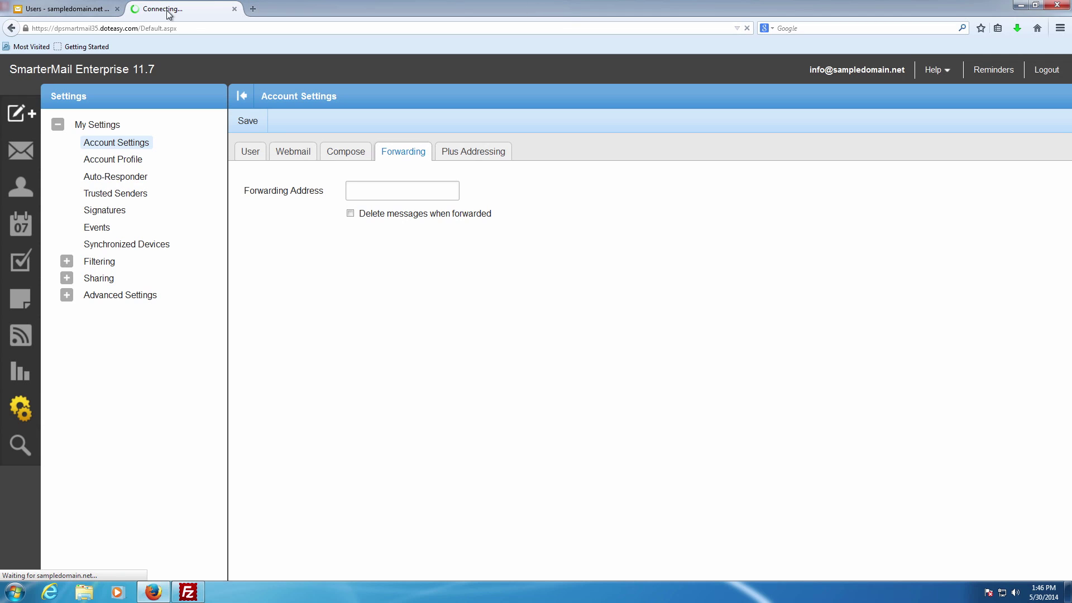
pyautogui.click(234, 9)
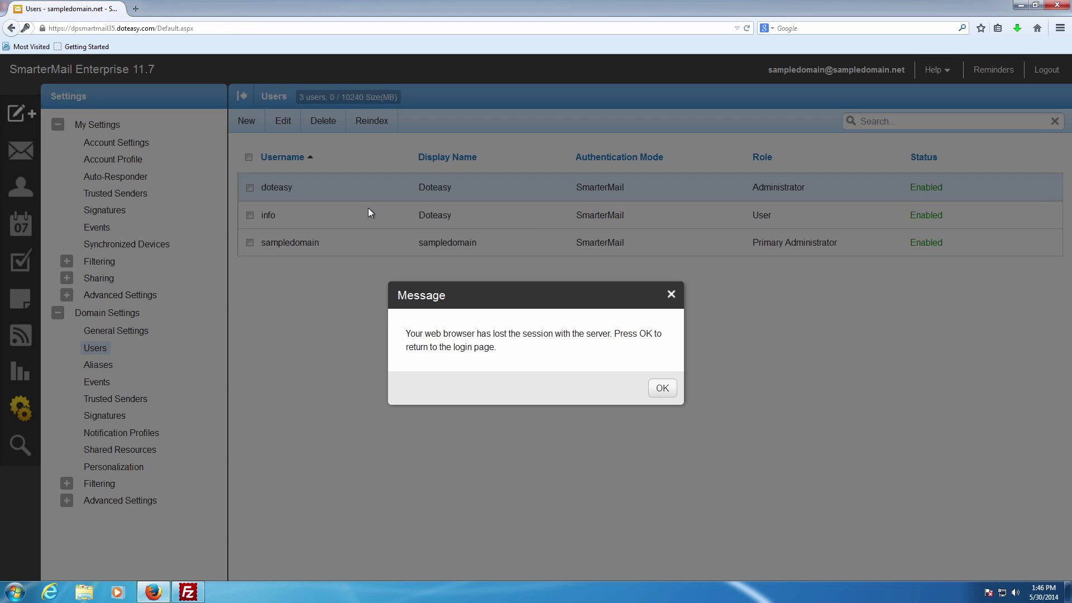
pyautogui.click(670, 394)
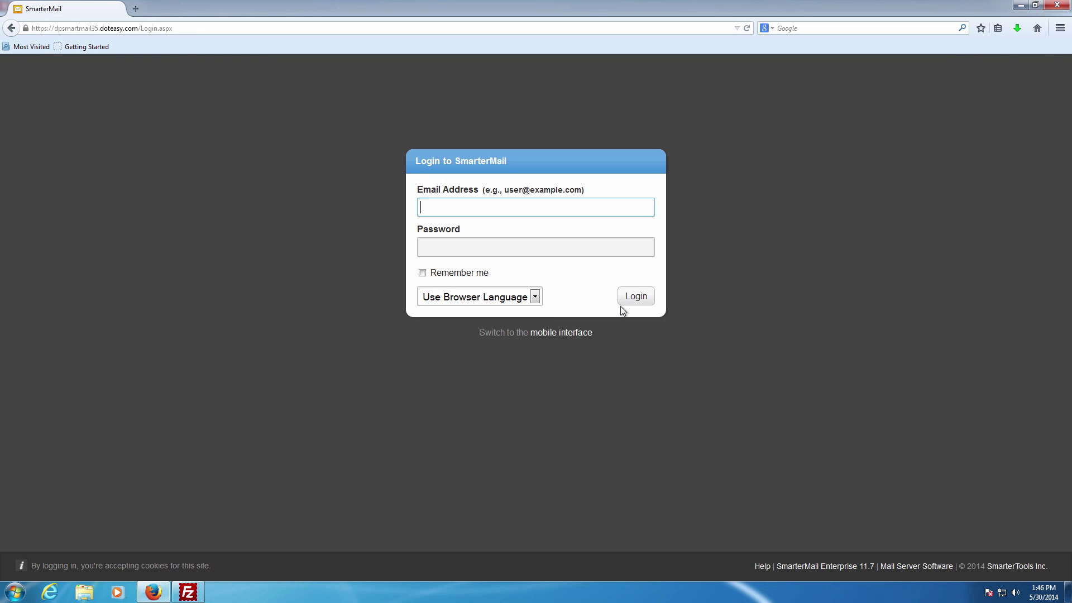
# Step: Log in with the primary administrator's email address and password, dismissing the browser's offer to remember the password
pyautogui.write('sampledomain@sampledomain')
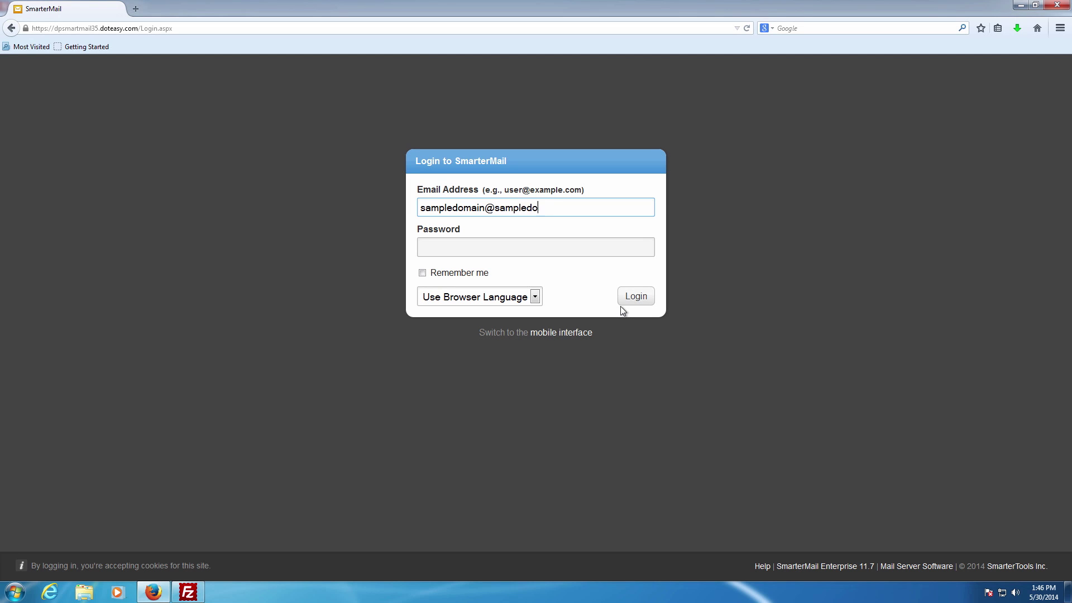
pyautogui.write('.net')
pyautogui.press('Tab')
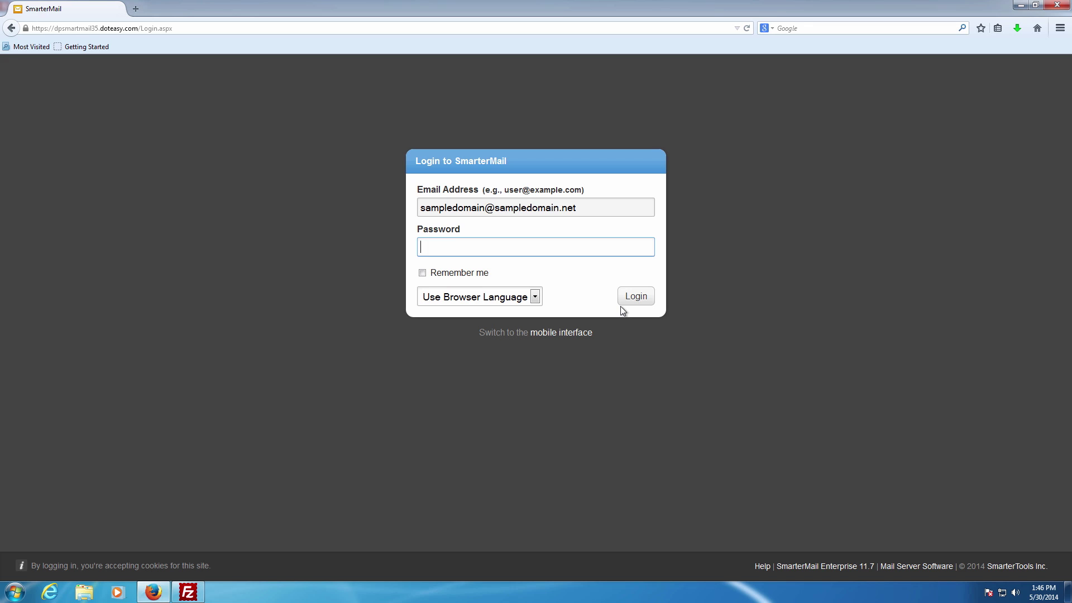
pyautogui.write('************')
pyautogui.press('Return')
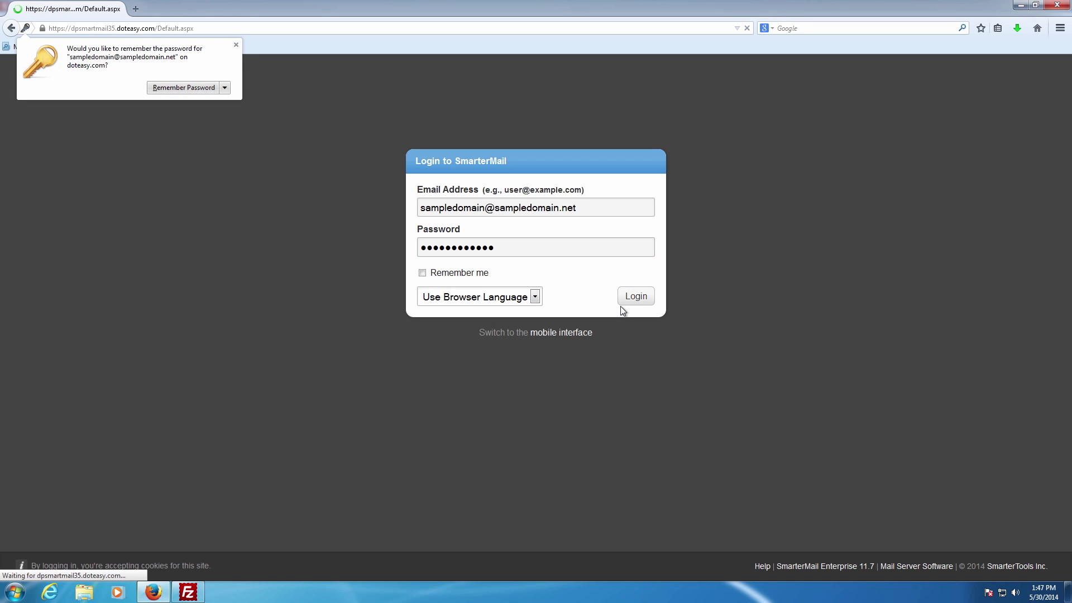
pyautogui.click(236, 44)
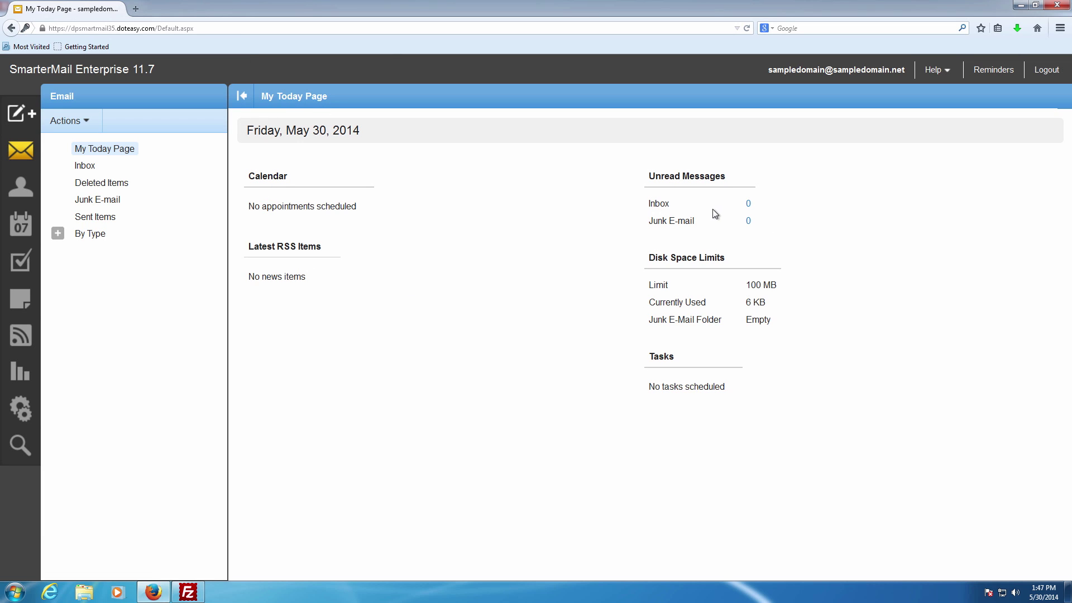
# Step: Examine the Disk Space Limits figures on the administrator's My Today Page
pyautogui.moveTo(697, 287); pyautogui.dragTo(819, 296)
pyautogui.moveTo(647, 303); pyautogui.dragTo(823, 324)
pyautogui.click(809, 328)
# Step: Open the Reports section, stop the unresponsive script, and examine the account's Disk Usage Summary by folder
pyautogui.click(20, 366)
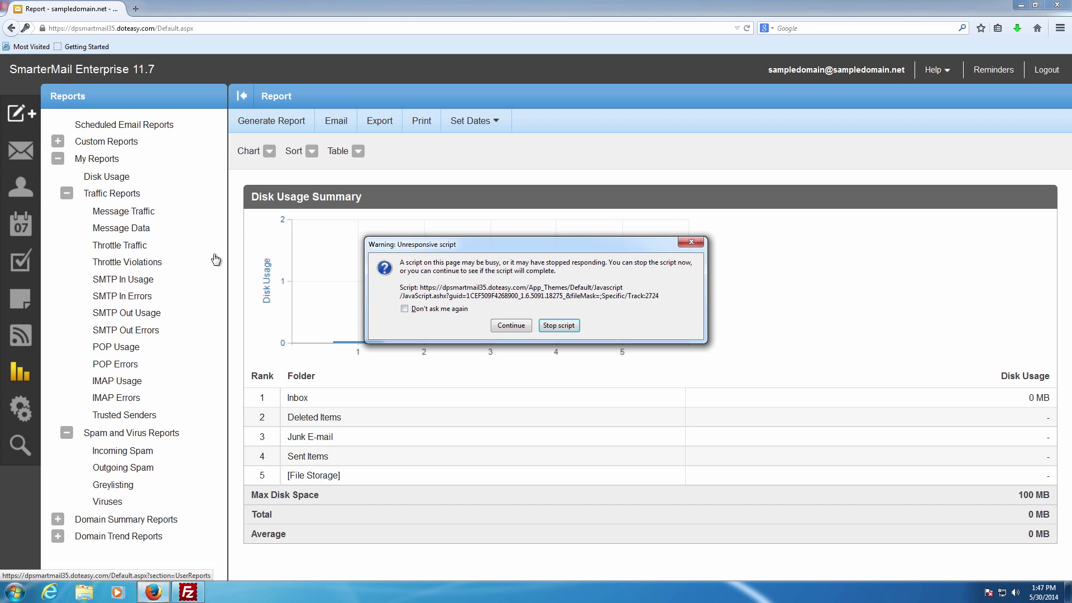
pyautogui.click(568, 333)
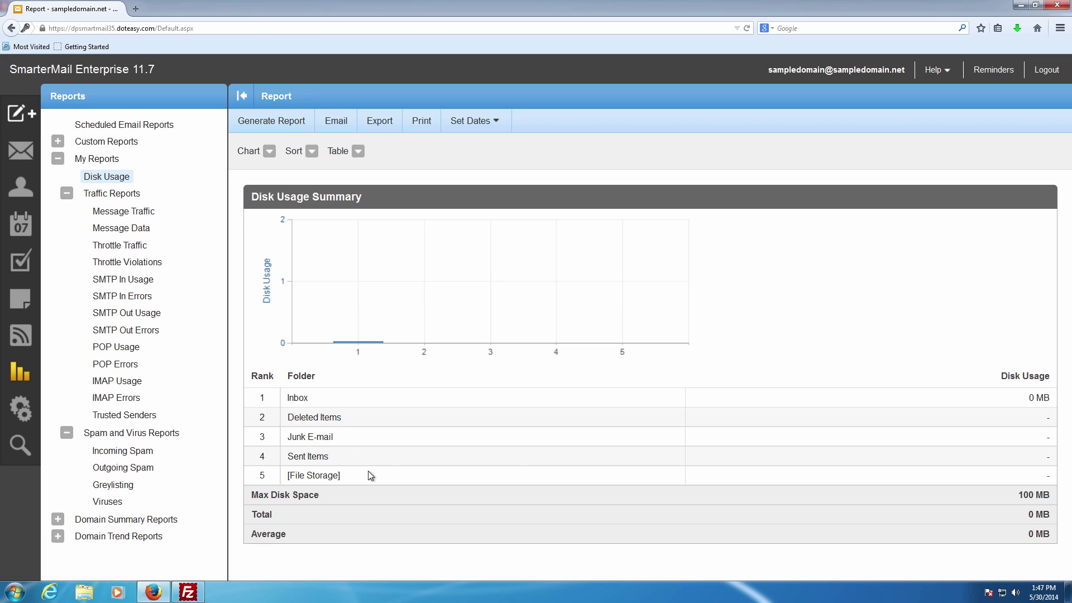
pyautogui.moveTo(1007, 398); pyautogui.dragTo(1068, 421)
pyautogui.moveTo(1023, 398); pyautogui.dragTo(1052, 400)
pyautogui.click(1042, 399)
# Step: Show the Disk Usage report under the Traffic Reports of the Domain Summary Reports
pyautogui.click(58, 518)
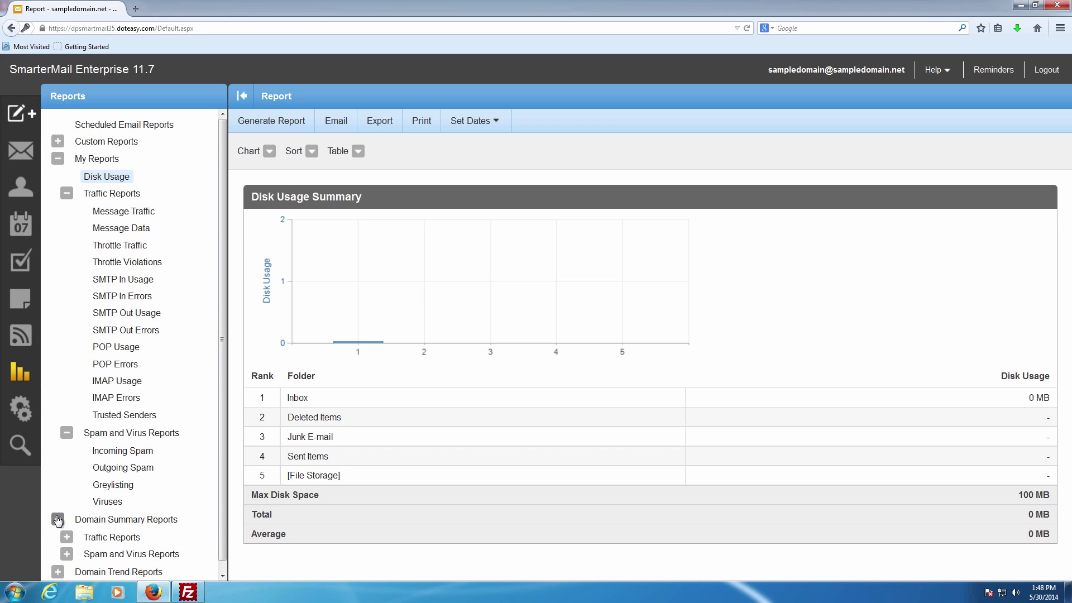
pyautogui.click(71, 536)
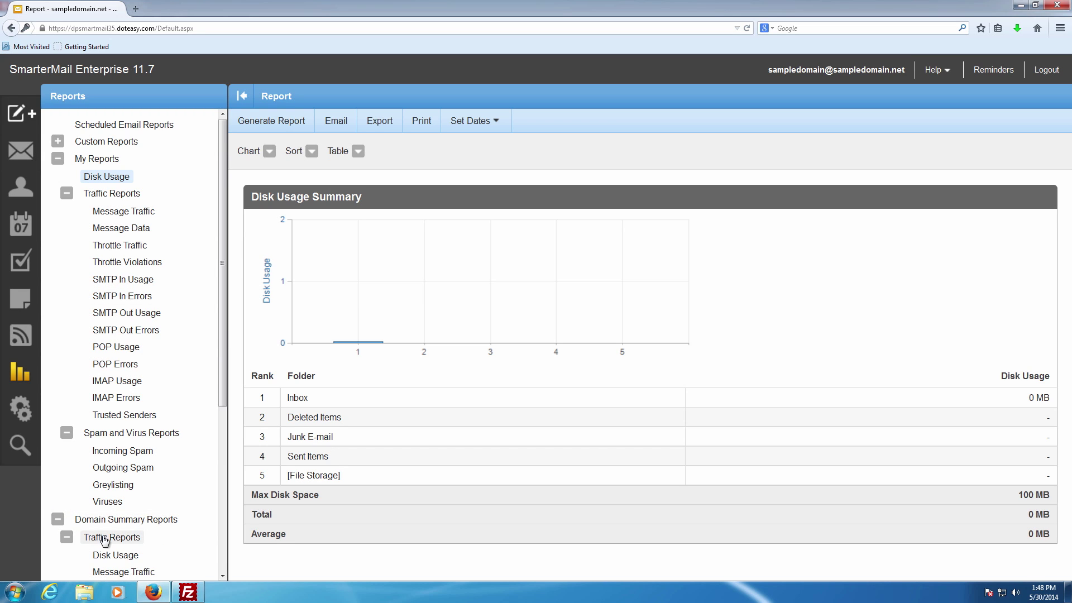
pyautogui.scroll(-1, 115, 544)
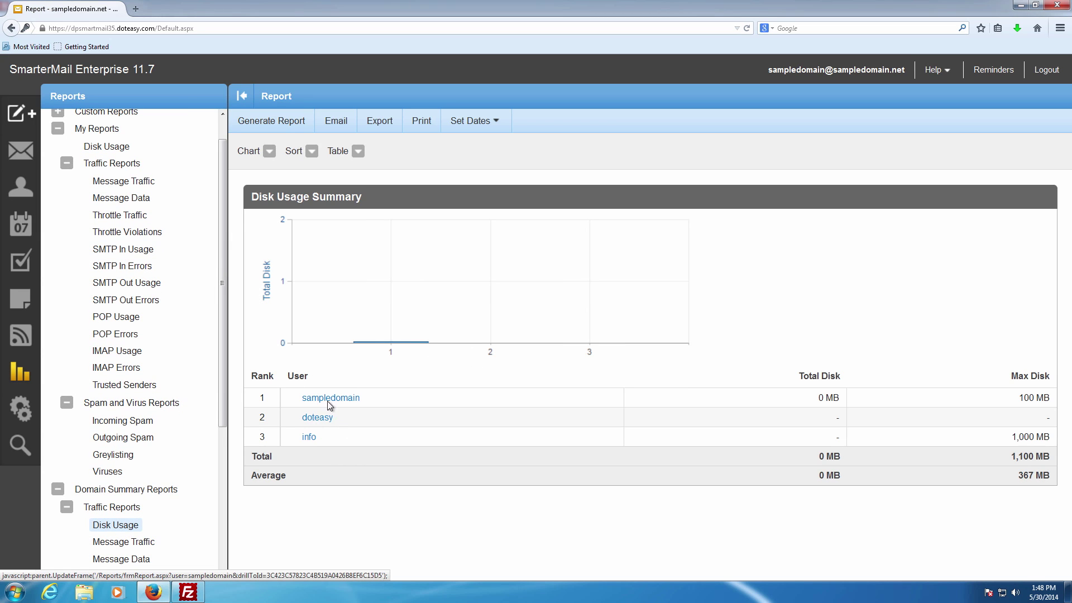
# Step: Drill down to the doteasy user in the domain disk usage report and examine the usage of each folder
pyautogui.click(321, 419)
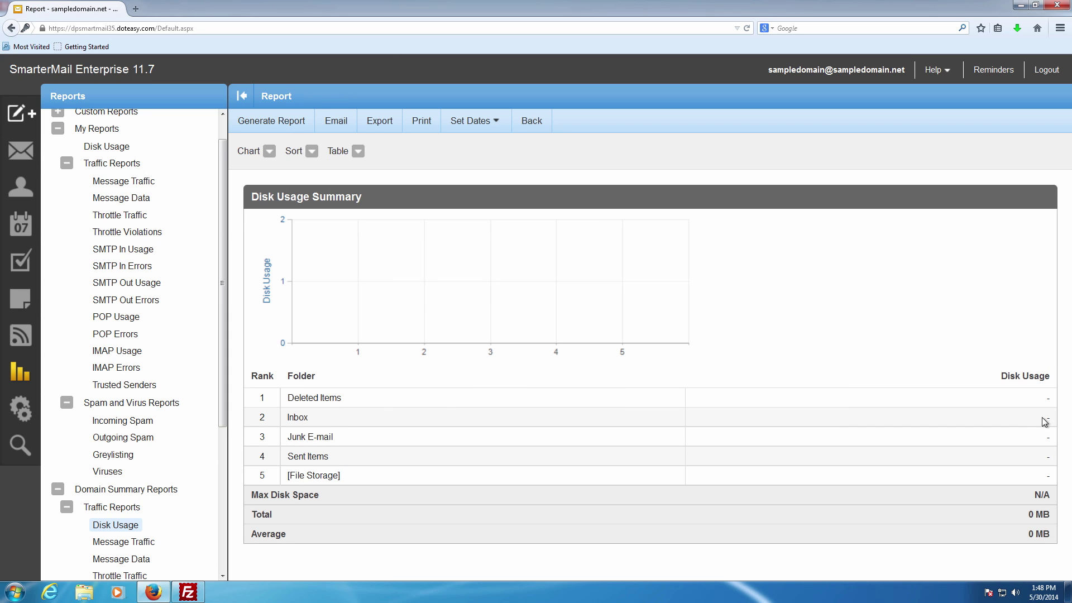
pyautogui.moveTo(1037, 401); pyautogui.dragTo(1052, 480)
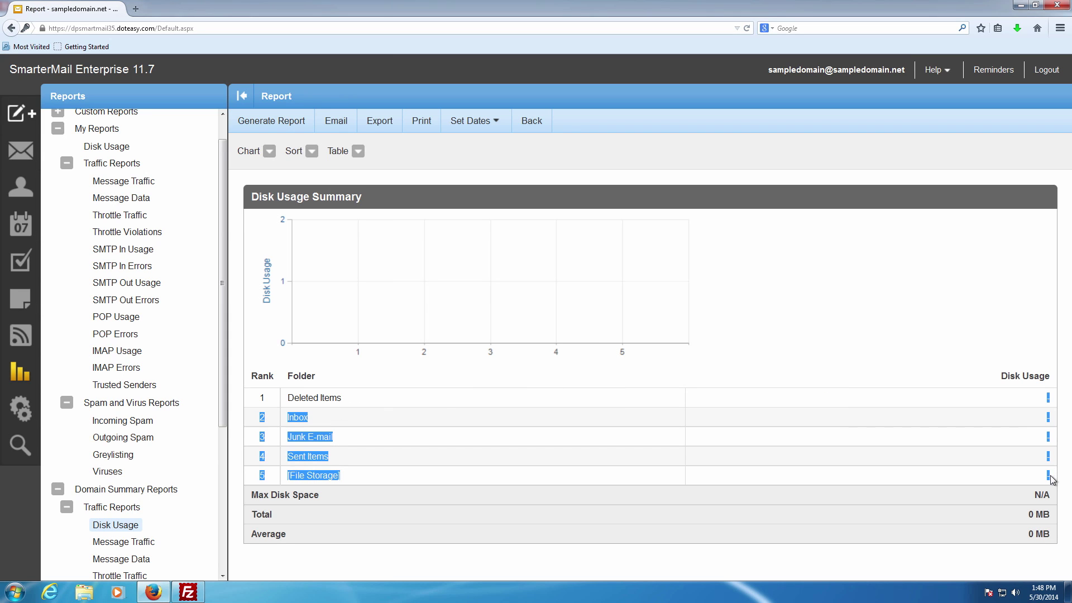
pyautogui.click(1051, 477)
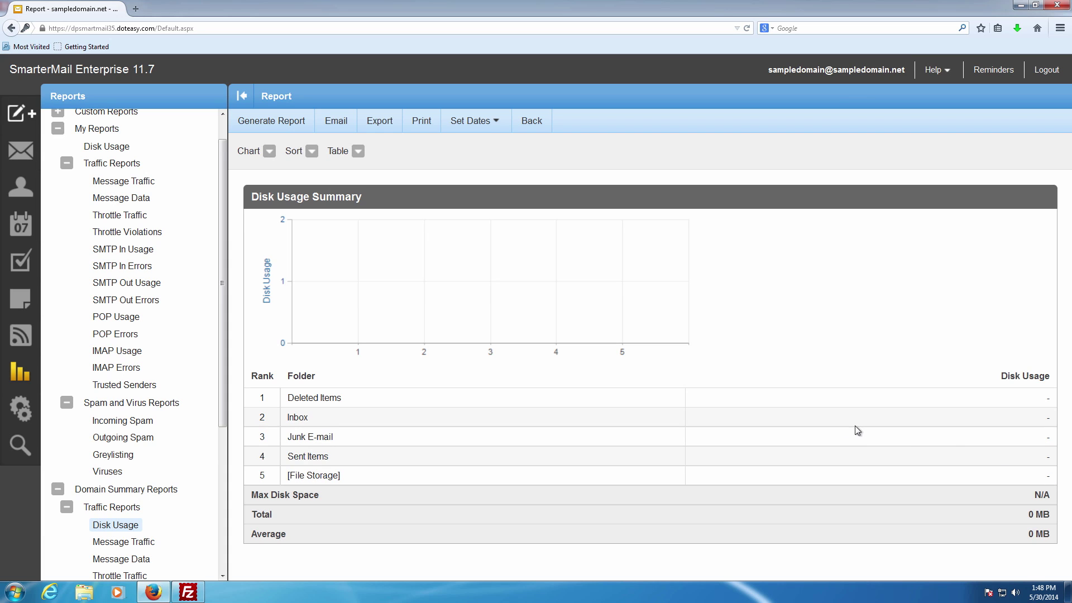
pyautogui.moveTo(722, 386); pyautogui.dragTo(986, 487)
pyautogui.click(990, 473)
pyautogui.moveTo(336, 397); pyautogui.dragTo(1052, 408)
pyautogui.click(135, 9)
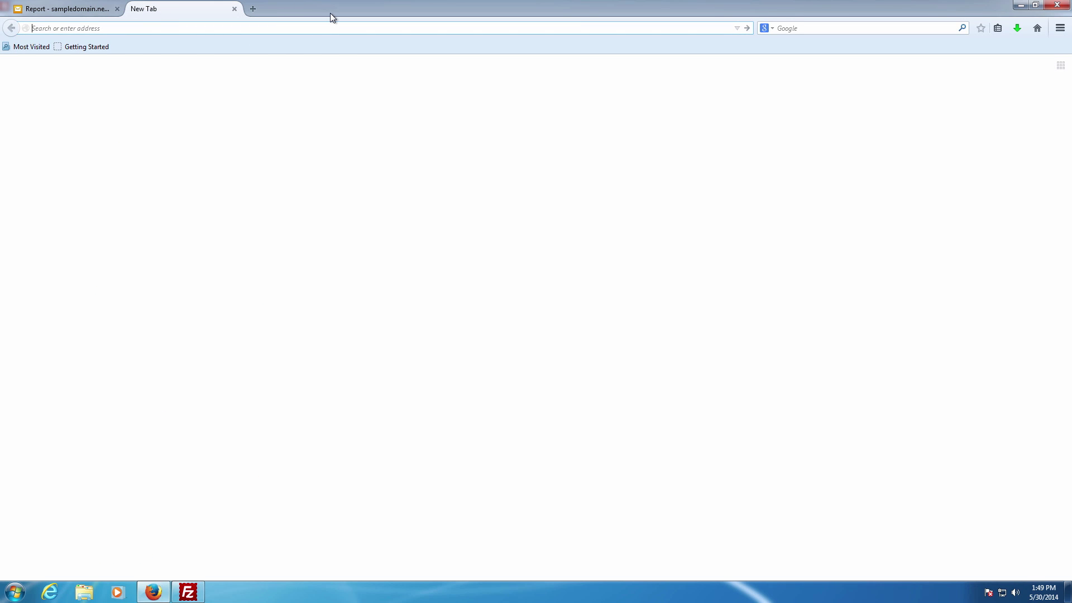
pyautogui.write('www.doteasy.com')
pyautogui.press('Return')
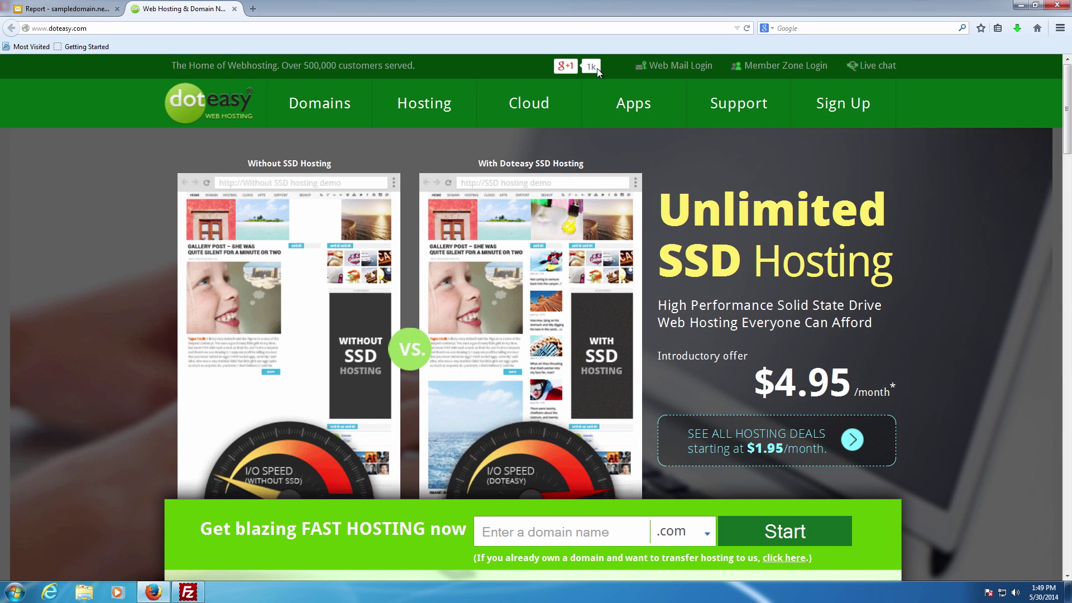
pyautogui.click(767, 66)
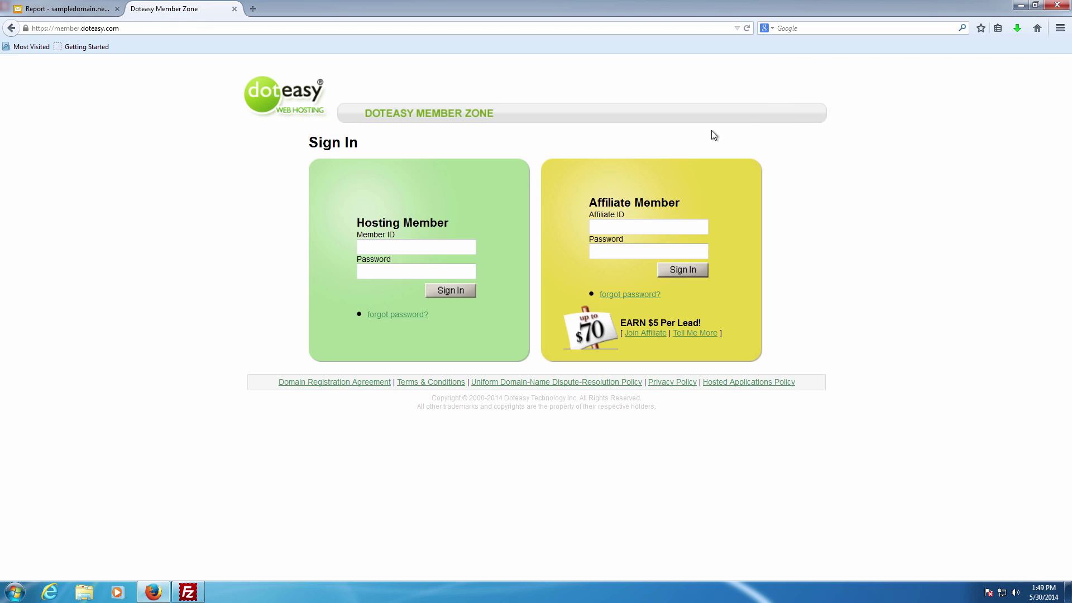
# Step: Sign in as a Hosting Member with the member ID and account password, and continue past the spam protection offer
pyautogui.click(442, 243)
pyautogui.write('samp')
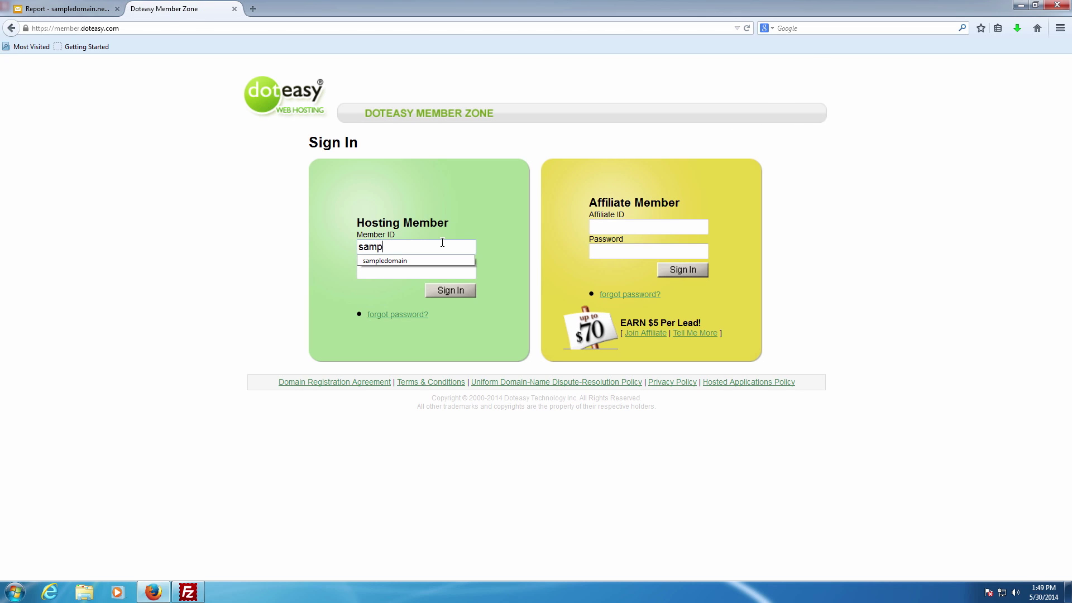
pyautogui.write('ledomain')
pyautogui.press('Tab')
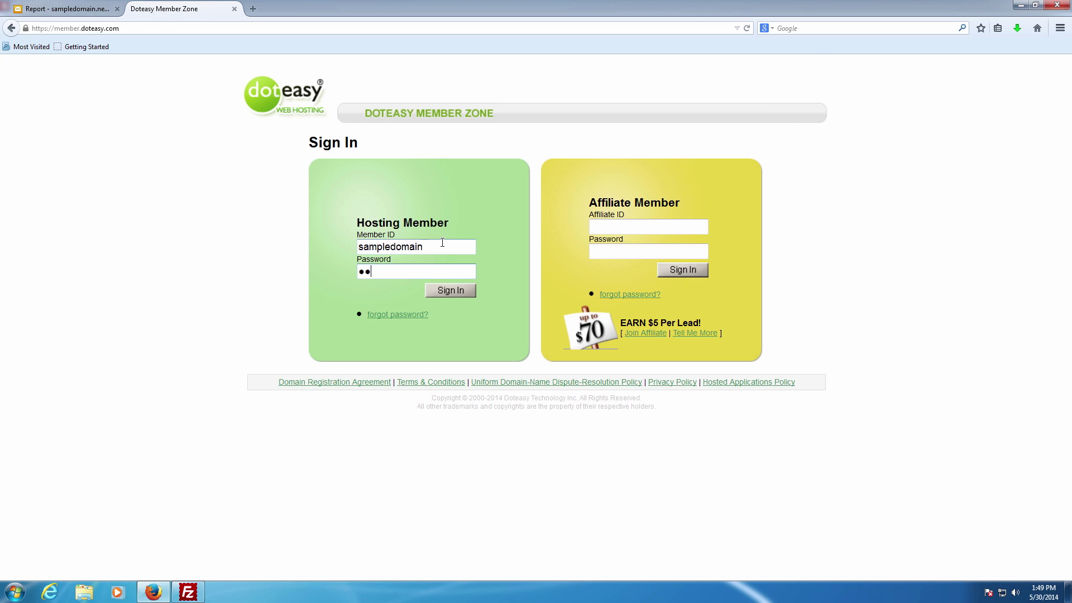
pyautogui.write('***********')
pyautogui.press('Return')
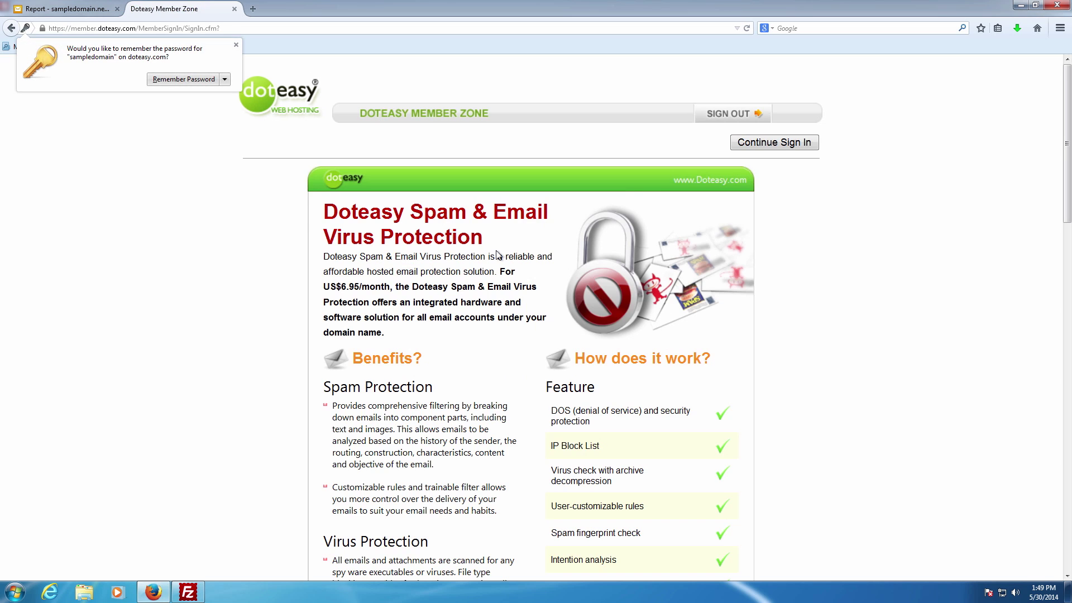
pyautogui.click(760, 143)
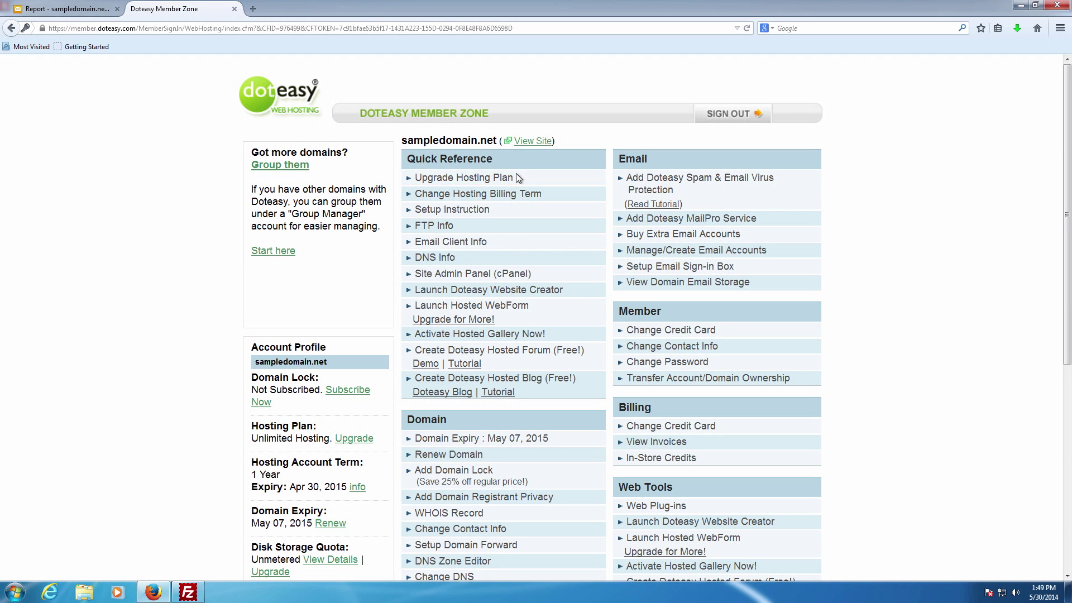
# Step: Open the domain's Email Client Info and examine the POP3 and SMTP mail servers and their ports
pyautogui.click(483, 245)
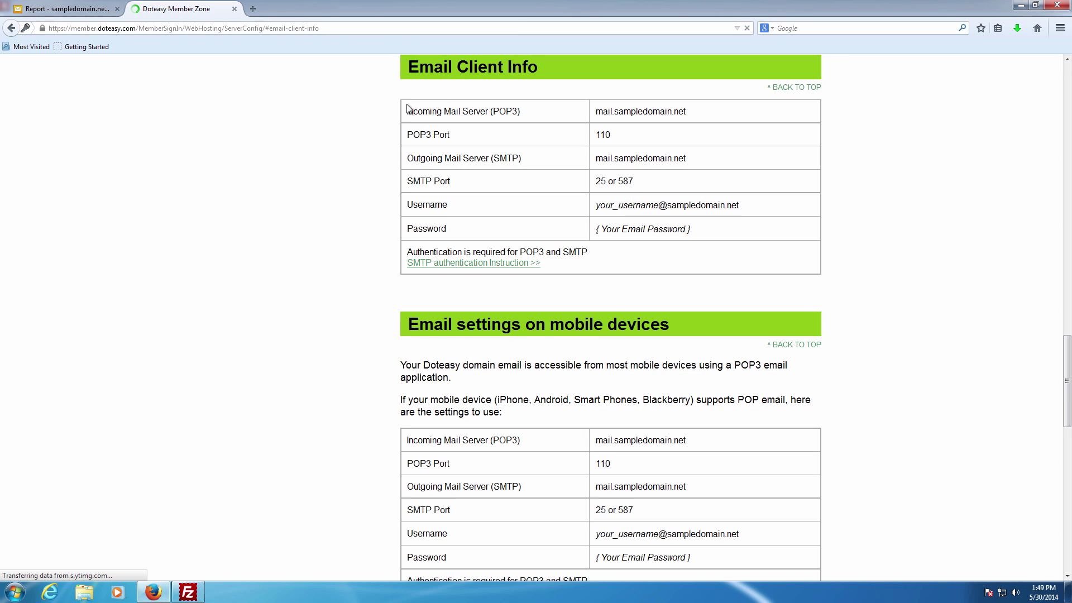
pyautogui.moveTo(739, 275); pyautogui.dragTo(747, 103)
pyautogui.moveTo(683, 151); pyautogui.dragTo(440, 149)
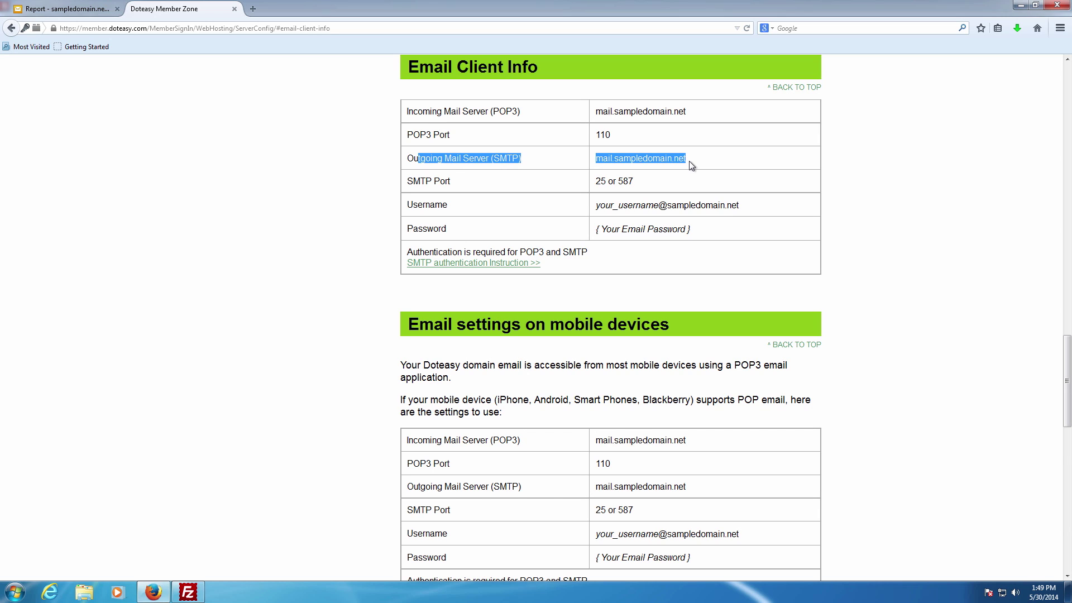
pyautogui.click(626, 130)
pyautogui.click(651, 136)
pyautogui.moveTo(668, 183); pyautogui.dragTo(624, 182)
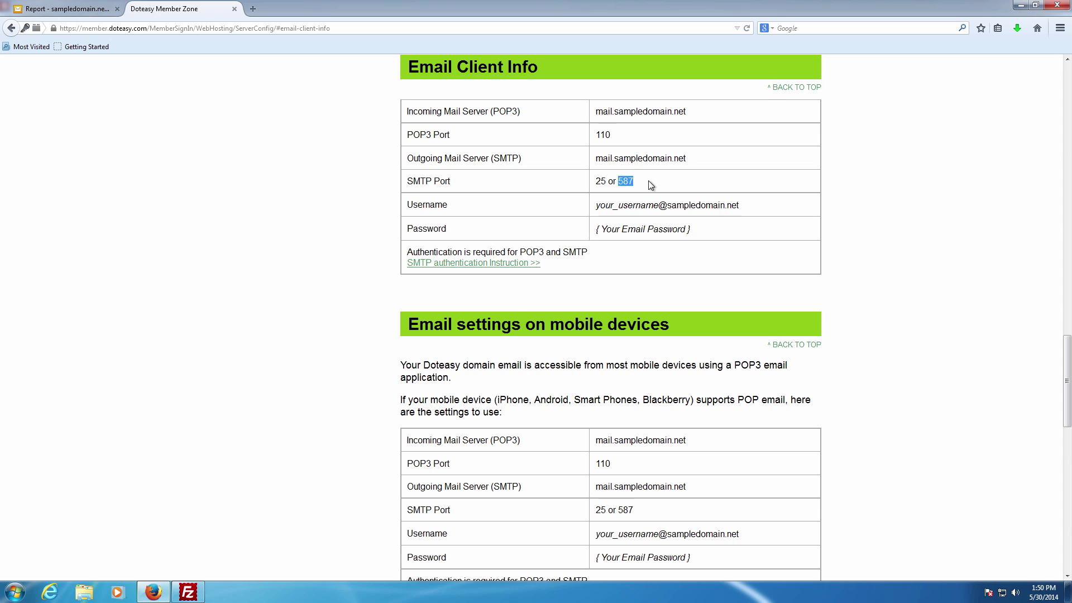
pyautogui.click(696, 179)
# Step: Examine the username format, password entry and authentication requirement in the Email Client Info table
pyautogui.moveTo(763, 210); pyautogui.dragTo(594, 208)
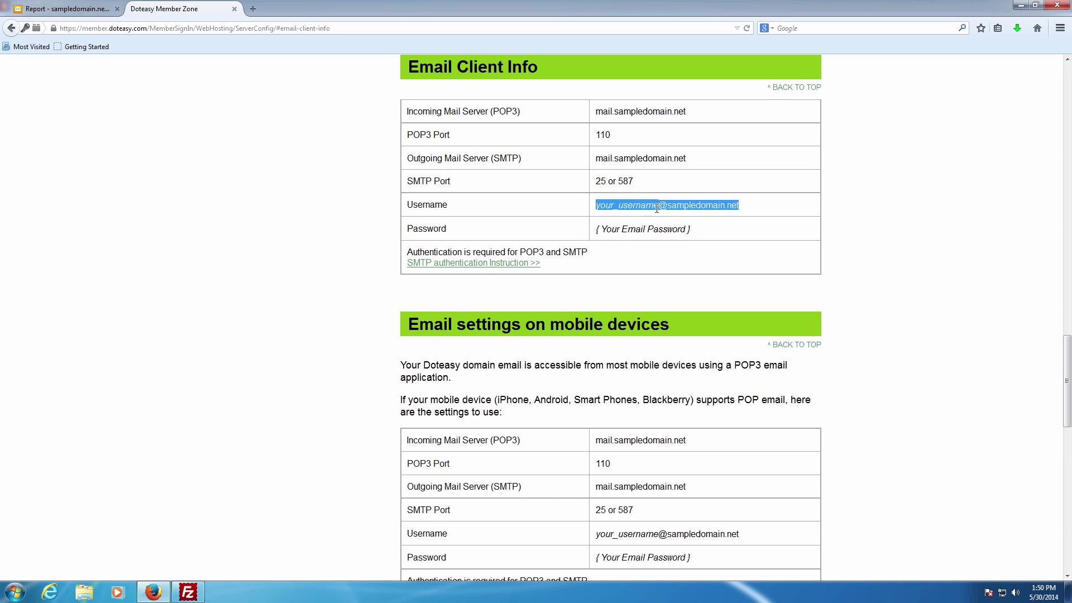
pyautogui.click(652, 229)
pyautogui.moveTo(715, 232); pyautogui.dragTo(586, 231)
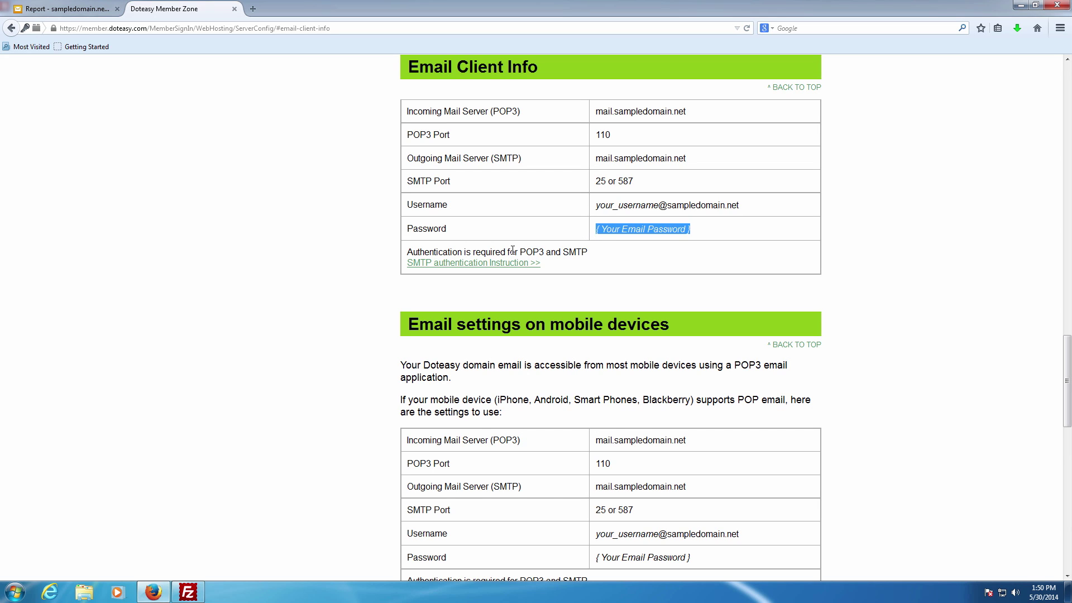
pyautogui.moveTo(424, 252); pyautogui.dragTo(633, 266)
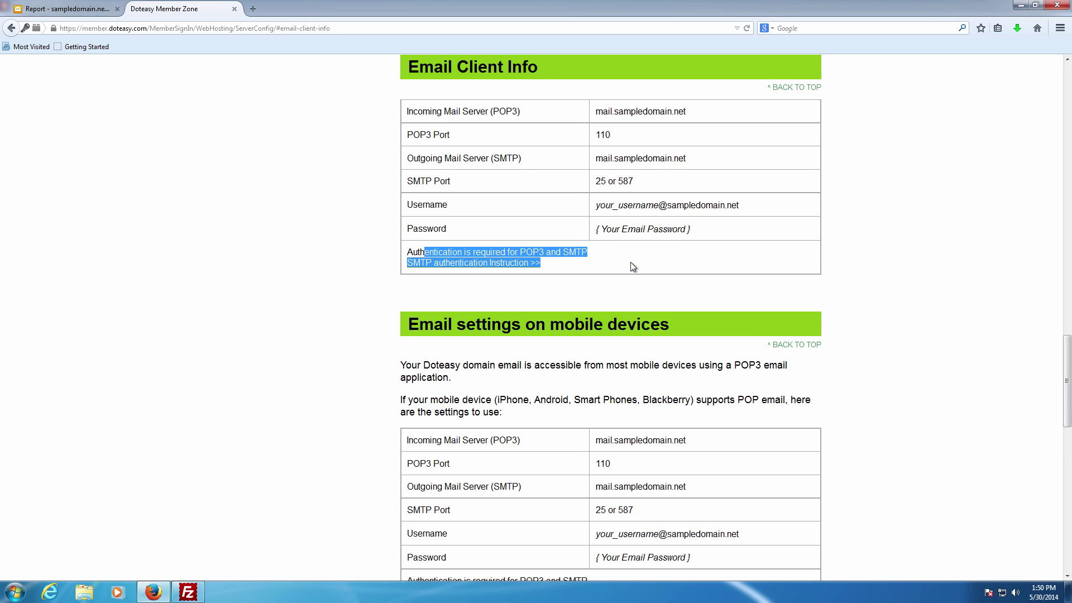